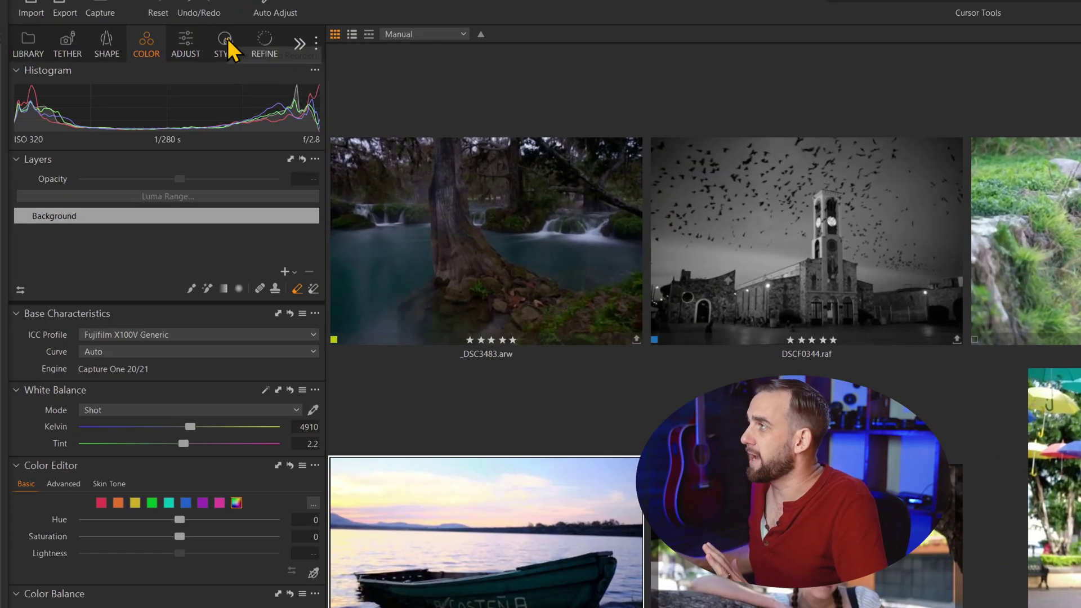
{"action": "left_click", "coordinate": [227, 39]}
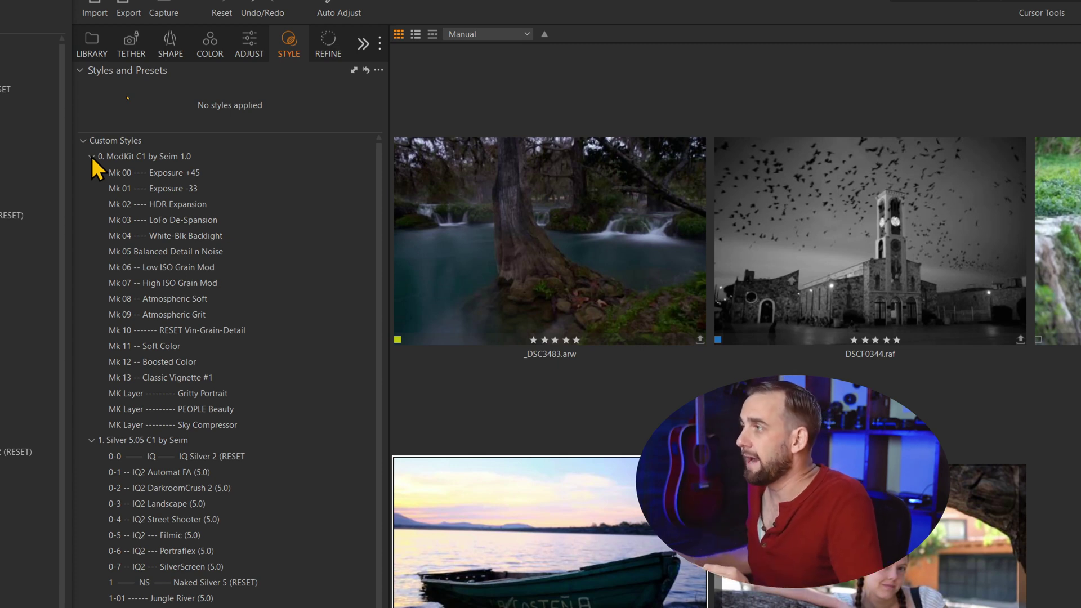
{"action": "left_click", "coordinate": [93, 440]}
{"action": "left_click", "coordinate": [92, 440]}
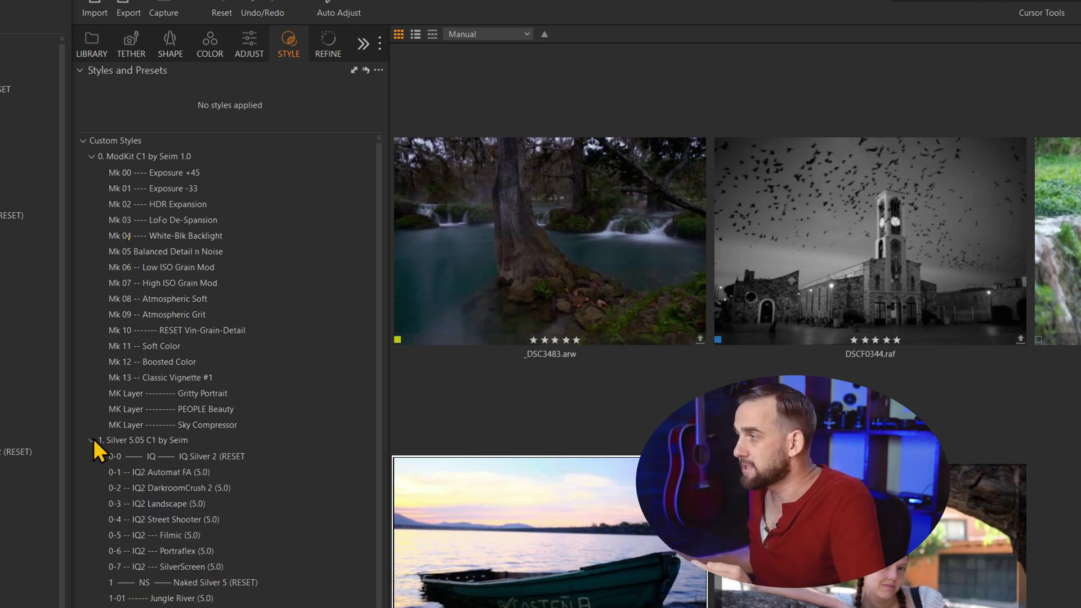
{"action": "left_click", "coordinate": [91, 156]}
{"action": "left_click", "coordinate": [91, 156]}
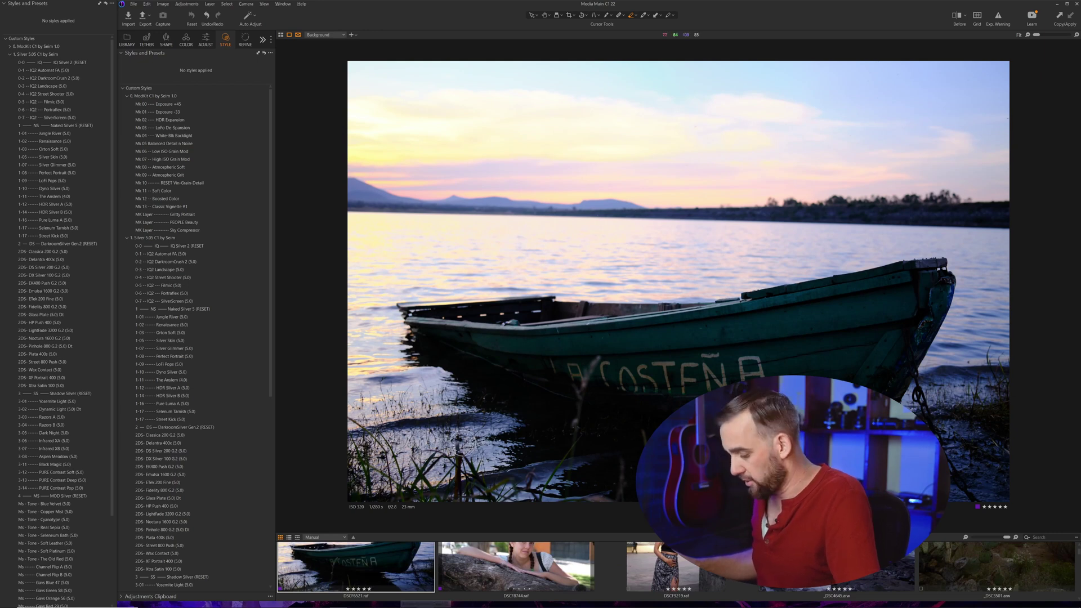
{"action": "key", "text": "ctrl+b"}
{"action": "key", "text": "ctrl+b"}
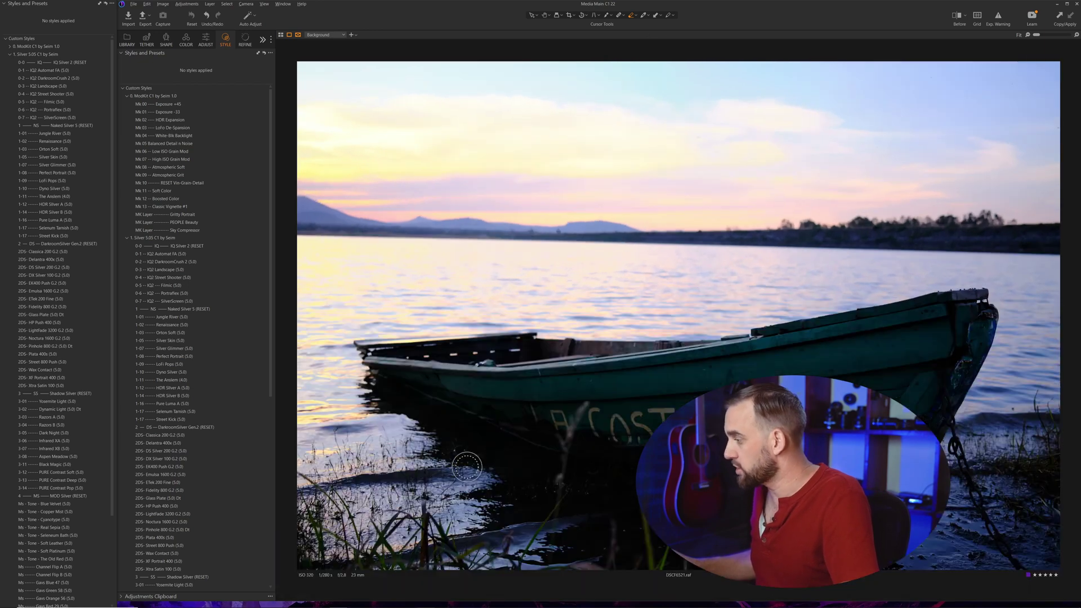
{"action": "key", "text": "ctrl+b"}
{"action": "key", "text": "ctrl+alt+v"}
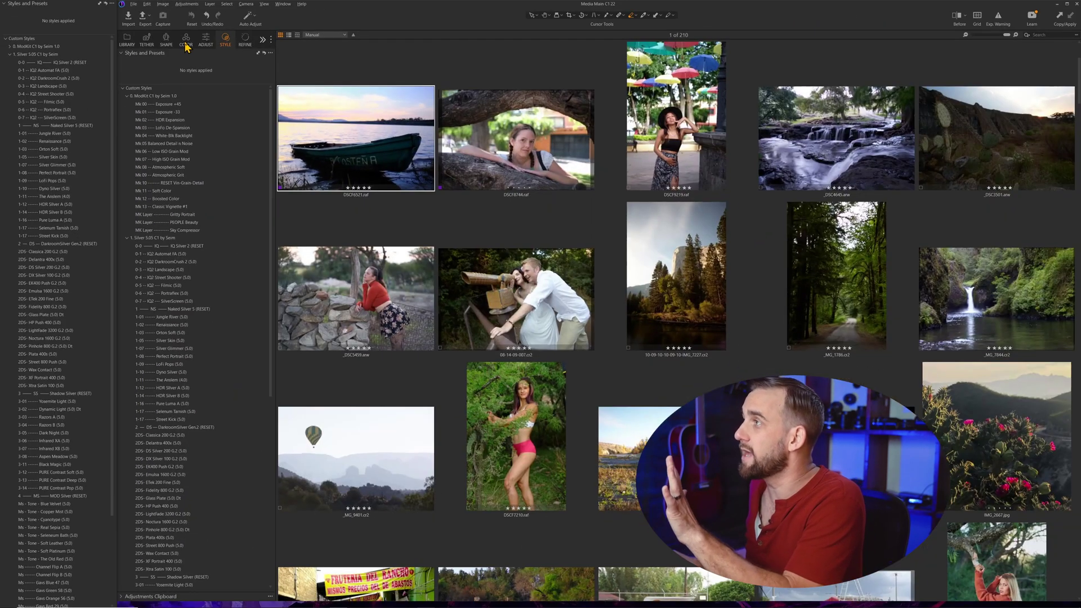
Step: Switch to the COLOR tool tab to bring up the colour adjustment tools
{"action": "left_click", "coordinate": [186, 40]}
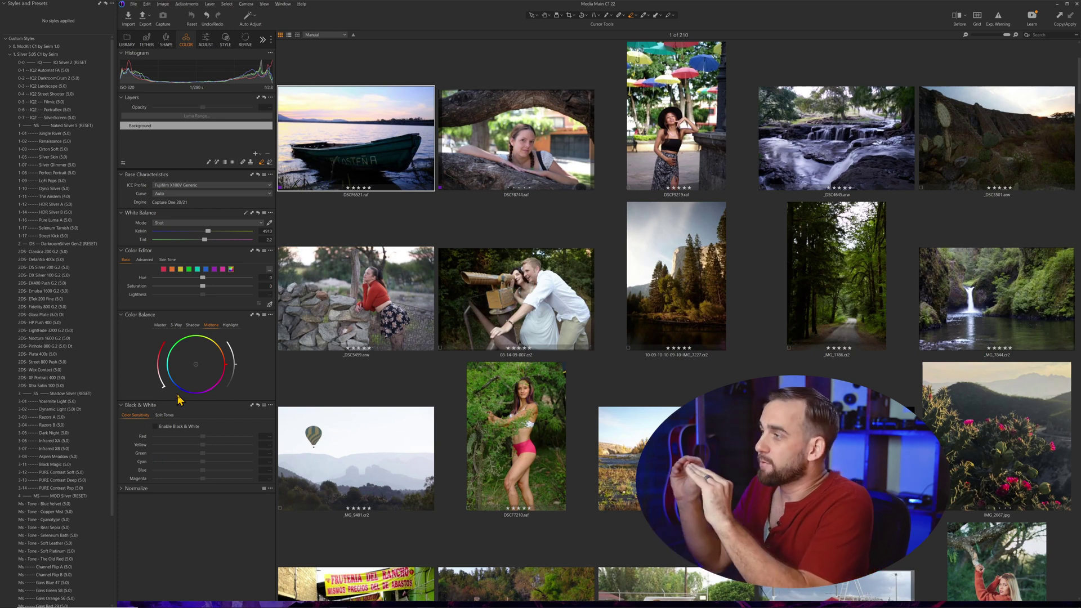
Step: View the boat photo large and darken its red tones in the black-and-white mix
{"action": "key", "text": "ctrl+alt+v"}
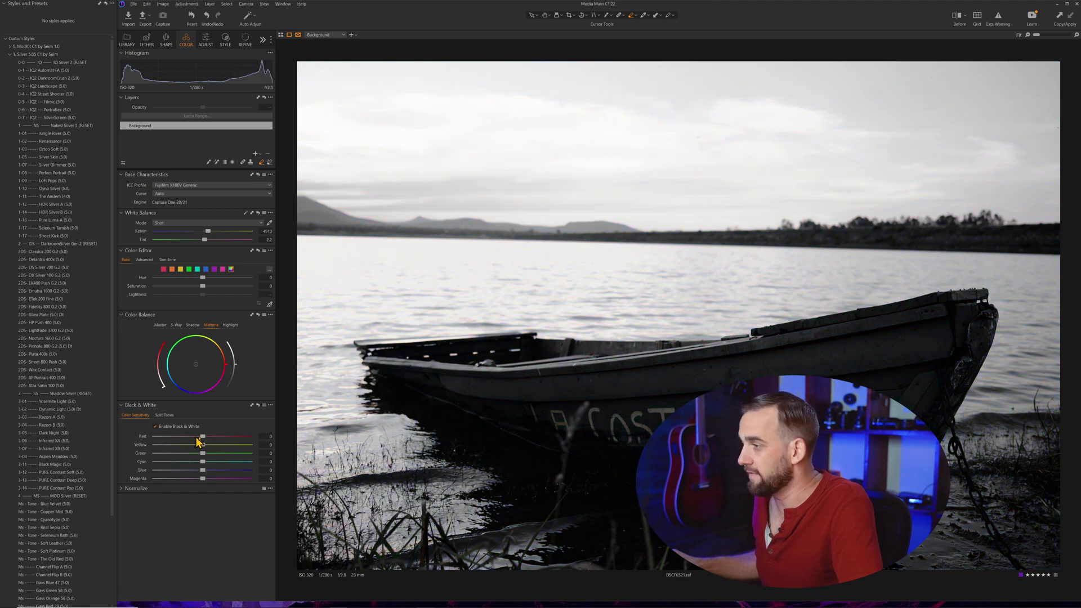
{"action": "left_click_drag", "start_coordinate": [202, 442], "coordinate": [189, 445]}
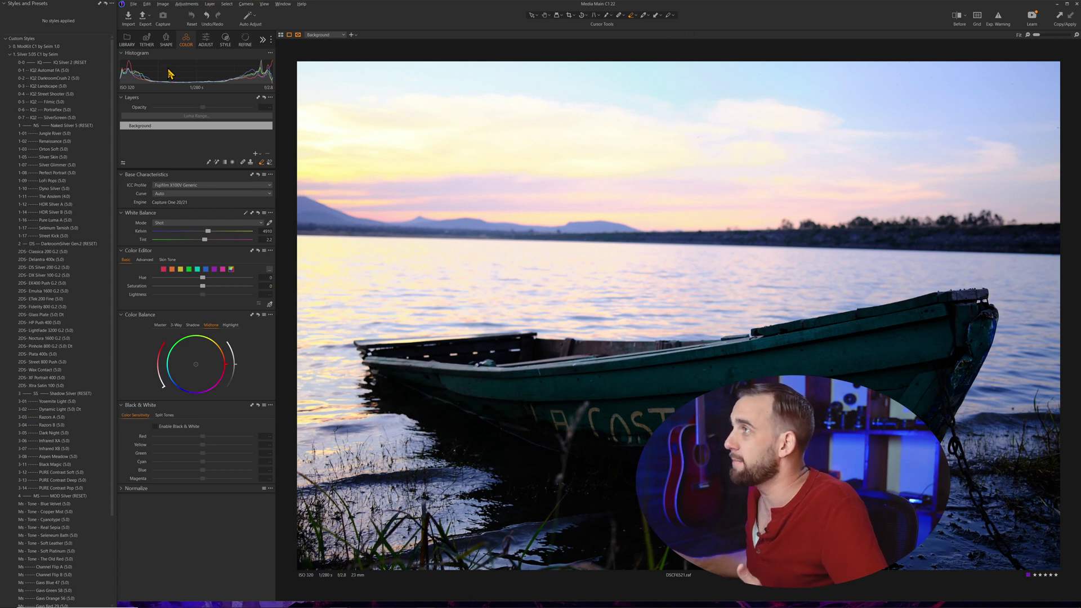
Step: Set the boat photo's Base Characteristics curve to Film Standard
{"action": "left_click", "coordinate": [171, 194]}
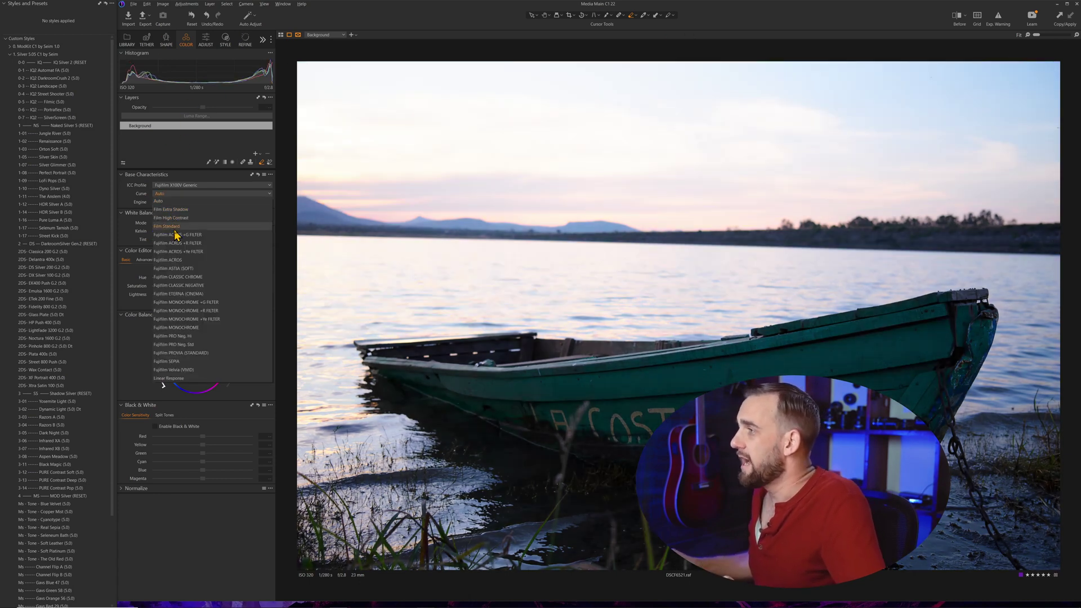
{"action": "left_click", "coordinate": [167, 225]}
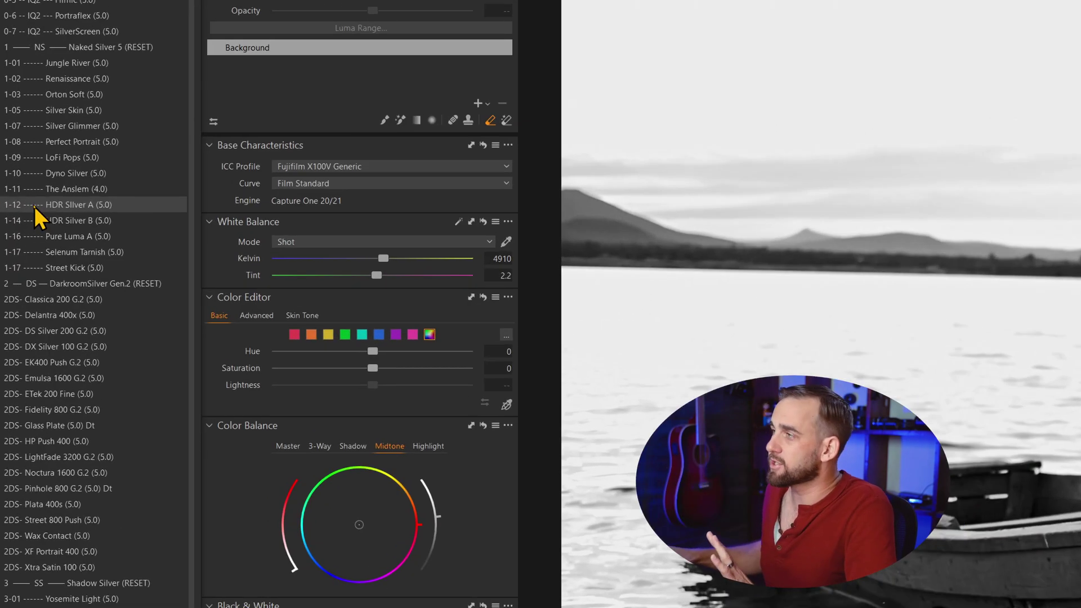
Step: Apply the 1-12 HDR Silver A style and expand the 0. ModKit C1 by Seim 1.0 group
{"action": "left_click", "coordinate": [35, 206]}
{"action": "left_click", "coordinate": [10, 48]}
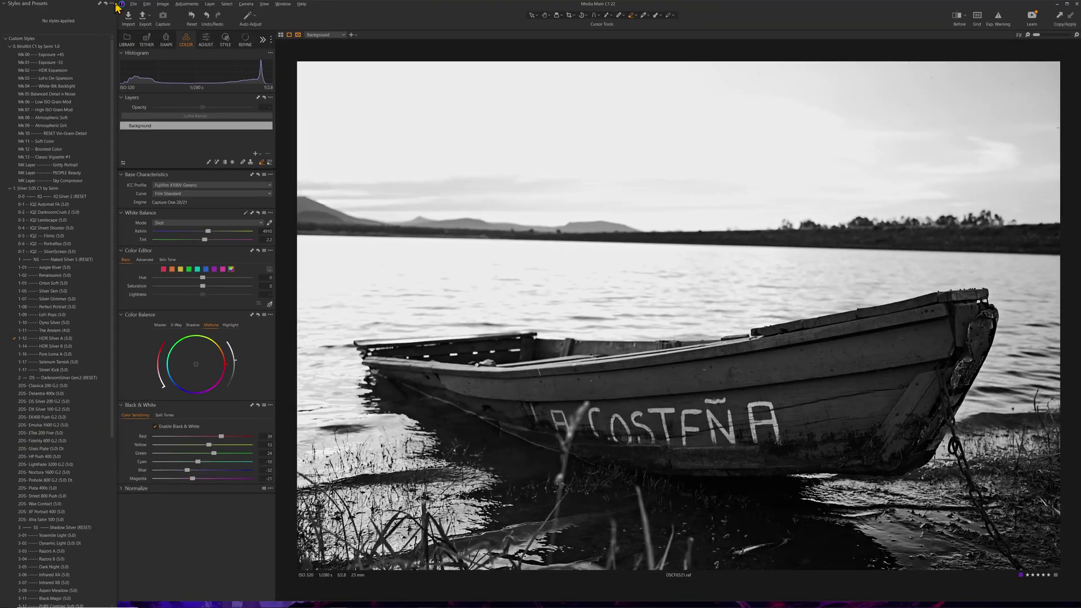
Step: Apply MK Layer Sky Compressor, adding a 'Sky Compressor Mask (Paint In)' layer at 100%
{"action": "left_click", "coordinate": [113, 4]}
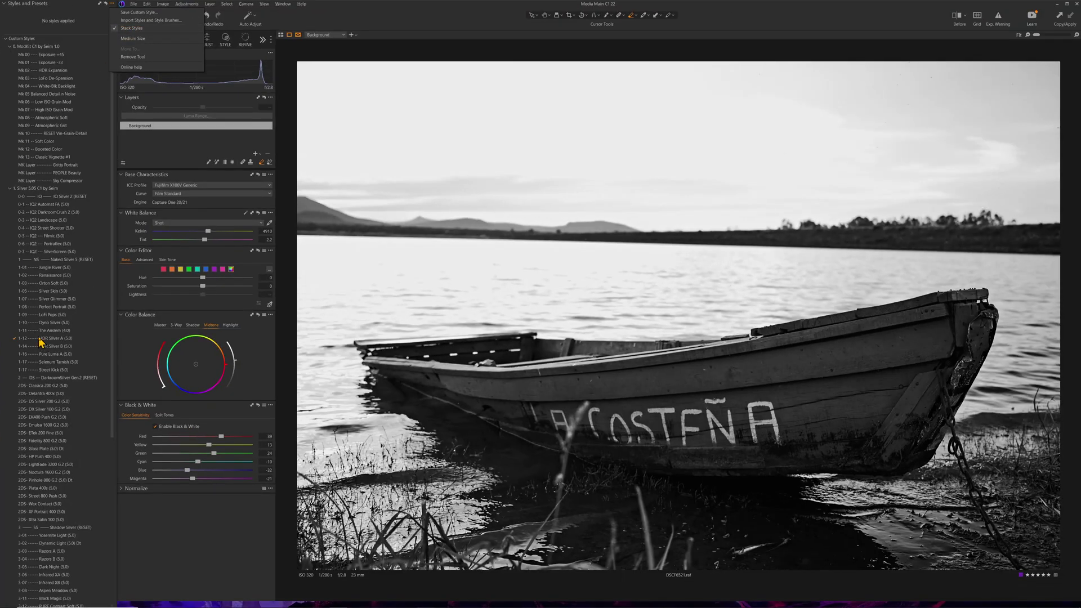
{"action": "left_click", "coordinate": [40, 342]}
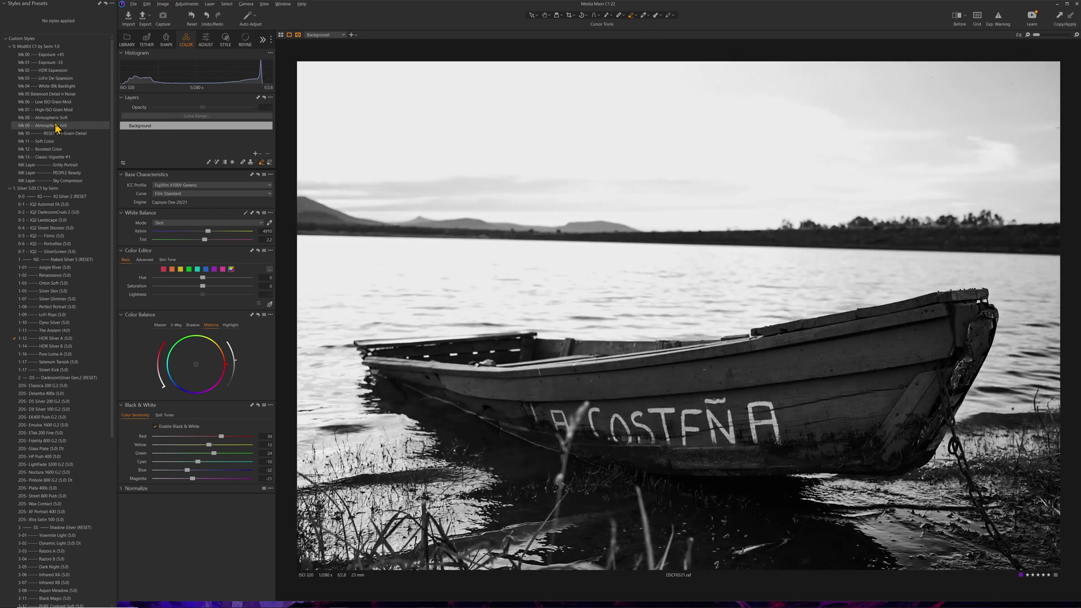
{"action": "left_click", "coordinate": [64, 182]}
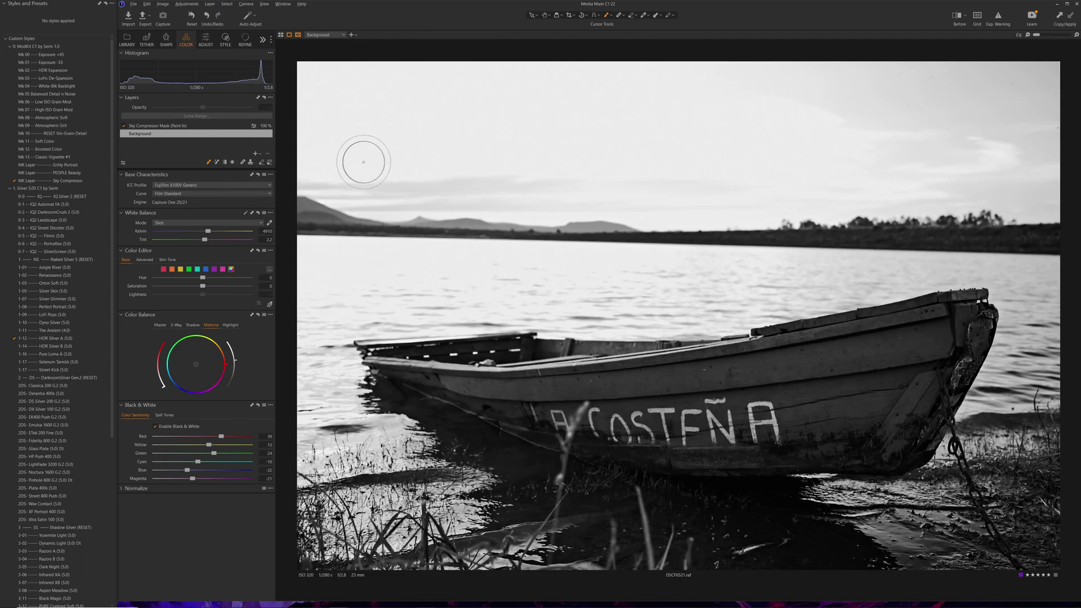
Step: Resize the brush, paint the Sky Compressor mask over the sky, and toggle the layer to compare
{"action": "key", "text": "bracketright"}
{"action": "key", "text": "bracketright"}
{"action": "key", "text": "bracketleft"}
{"action": "key", "text": "bracketright"}
{"action": "mouse_move", "coordinate": [374, 106]}
{"action": "left_mouse_down"}
{"action": "mouse_move", "coordinate": [687, 116]}
{"action": "mouse_move", "coordinate": [458, 109]}
{"action": "mouse_move", "coordinate": [1025, 73]}
{"action": "mouse_move", "coordinate": [991, 171]}
{"action": "mouse_move", "coordinate": [777, 163]}
{"action": "mouse_move", "coordinate": [777, 193]}
{"action": "mouse_move", "coordinate": [623, 149]}
{"action": "mouse_move", "coordinate": [417, 192]}
{"action": "left_mouse_up"}
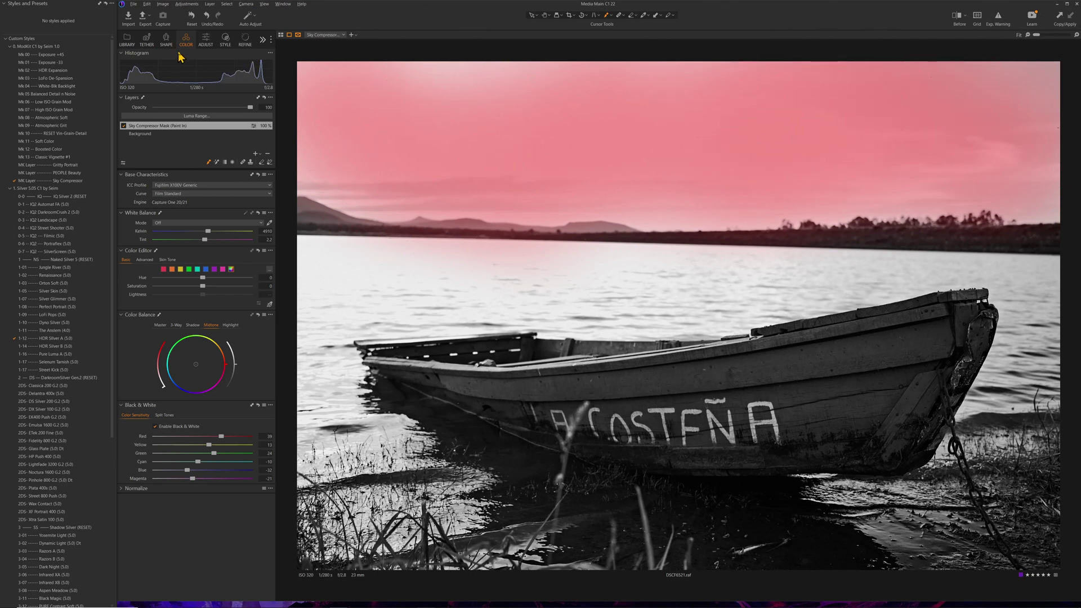
{"action": "left_click", "coordinate": [124, 126]}
{"action": "left_click", "coordinate": [123, 126]}
{"action": "left_click", "coordinate": [124, 126]}
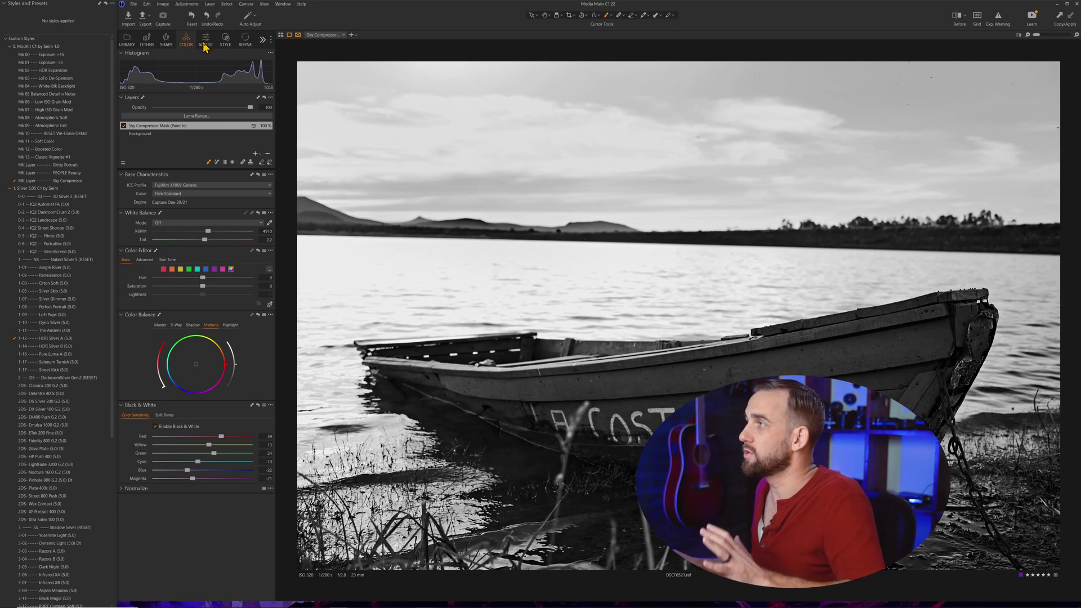
Step: Switch to the ADJUST tool tab, then return to the COLOR tab
{"action": "left_click", "coordinate": [205, 45]}
{"action": "left_click", "coordinate": [190, 45]}
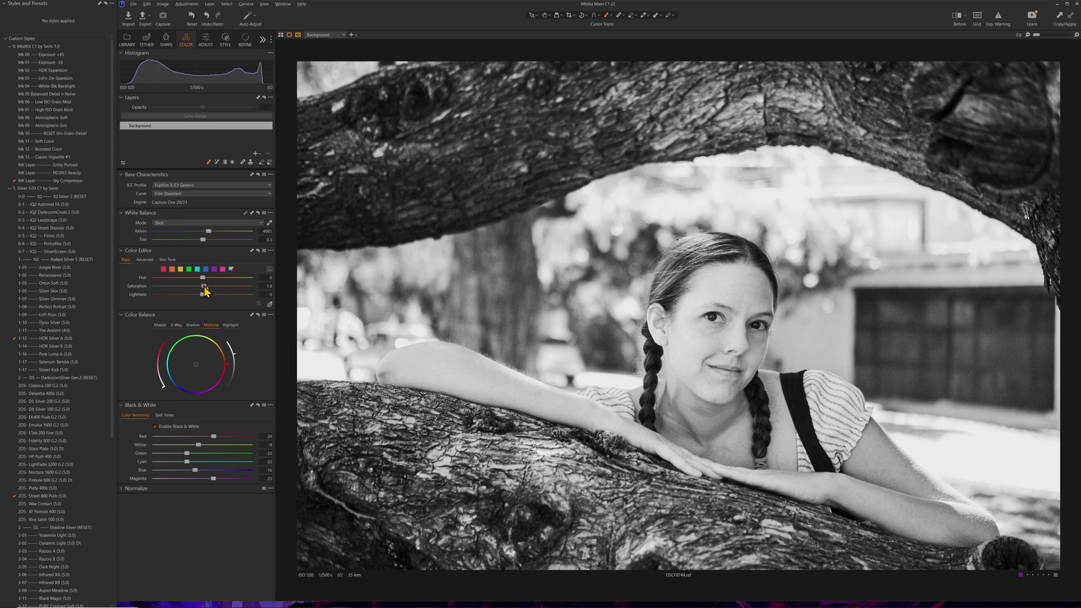
Step: Drag the Color Editor Lightness slider to retune the chosen colour range
{"action": "mouse_move", "coordinate": [208, 298]}
{"action": "left_mouse_down"}
{"action": "mouse_move", "coordinate": [228, 298]}
{"action": "mouse_move", "coordinate": [175, 299]}
{"action": "mouse_move", "coordinate": [228, 306]}
{"action": "mouse_move", "coordinate": [216, 305]}
{"action": "left_mouse_up"}
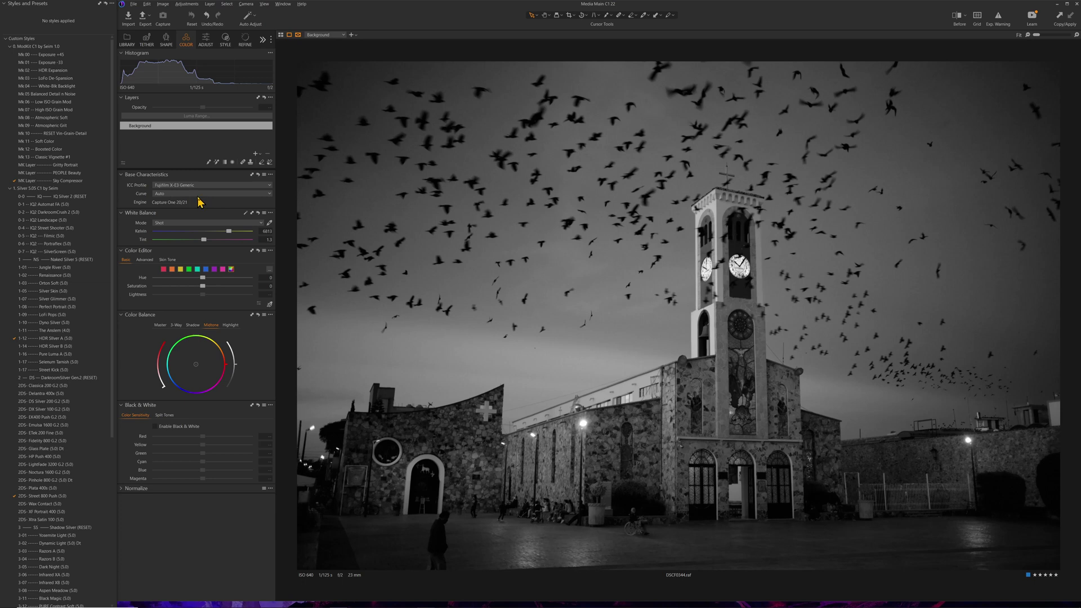
Step: Set the church photo's base curve to Fujifilm ACROS +G FILTER
{"action": "left_click", "coordinate": [167, 195]}
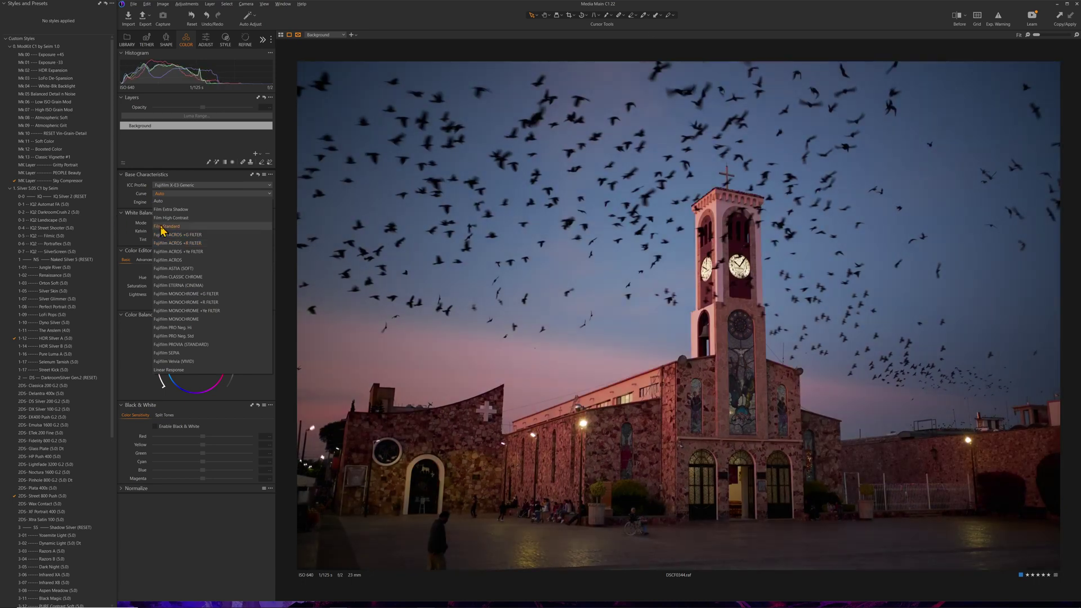
{"action": "left_click", "coordinate": [177, 234]}
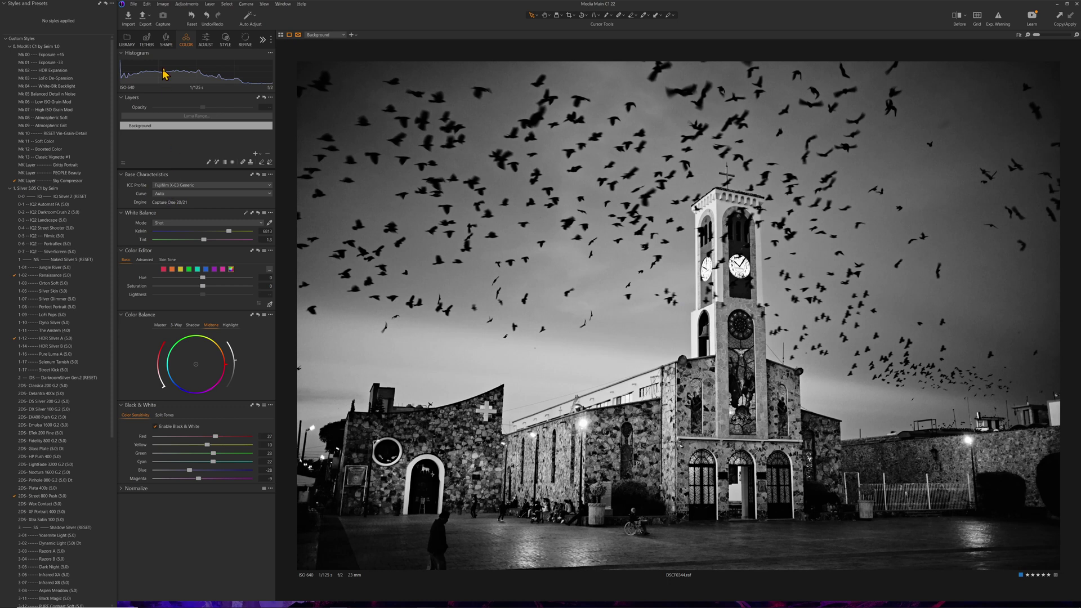
Step: In the ADJUST tab, lower High Dynamic Range Shadow from 28 to 16
{"action": "left_click", "coordinate": [203, 43]}
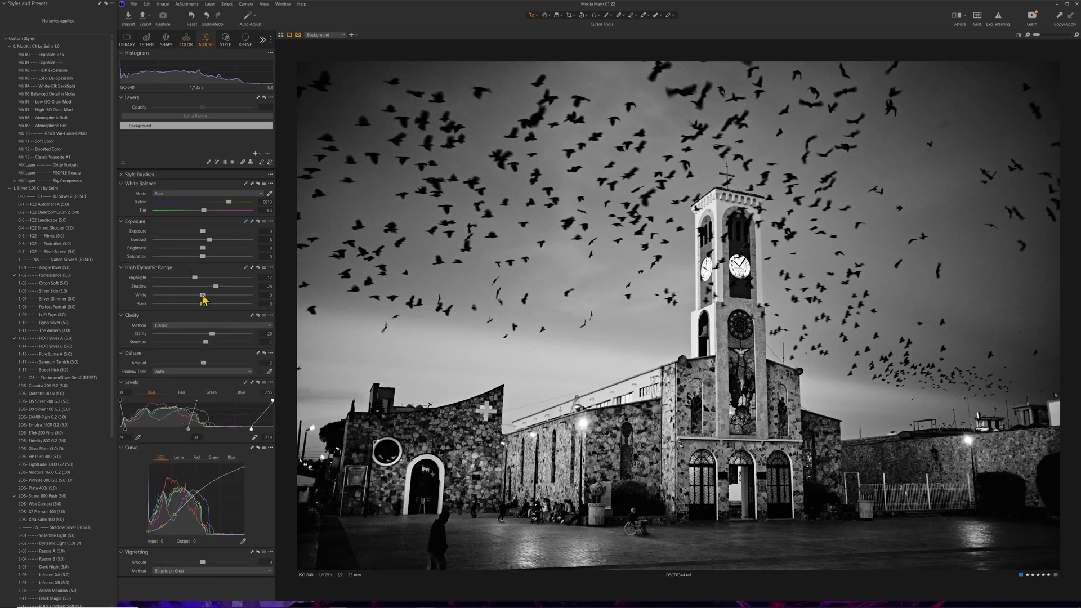
{"action": "mouse_move", "coordinate": [217, 285]}
{"action": "left_mouse_down"}
{"action": "mouse_move", "coordinate": [208, 287]}
{"action": "mouse_move", "coordinate": [212, 305]}
{"action": "left_mouse_up"}
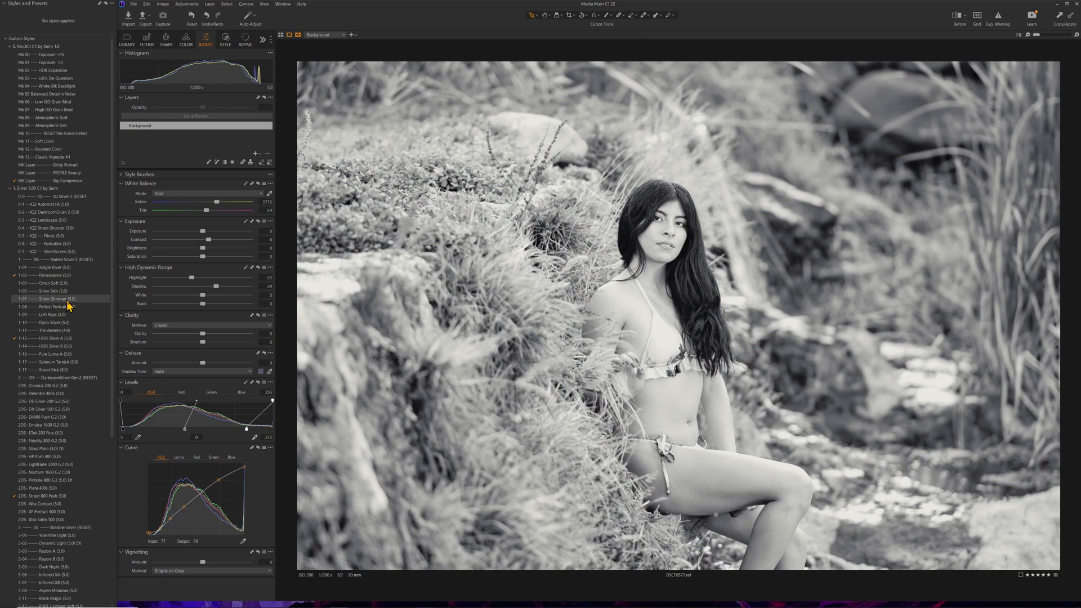
Step: Apply the 0-6 IQ2 Portraflex Silver style to the seated black-and-white portrait
{"action": "left_click", "coordinate": [52, 245]}
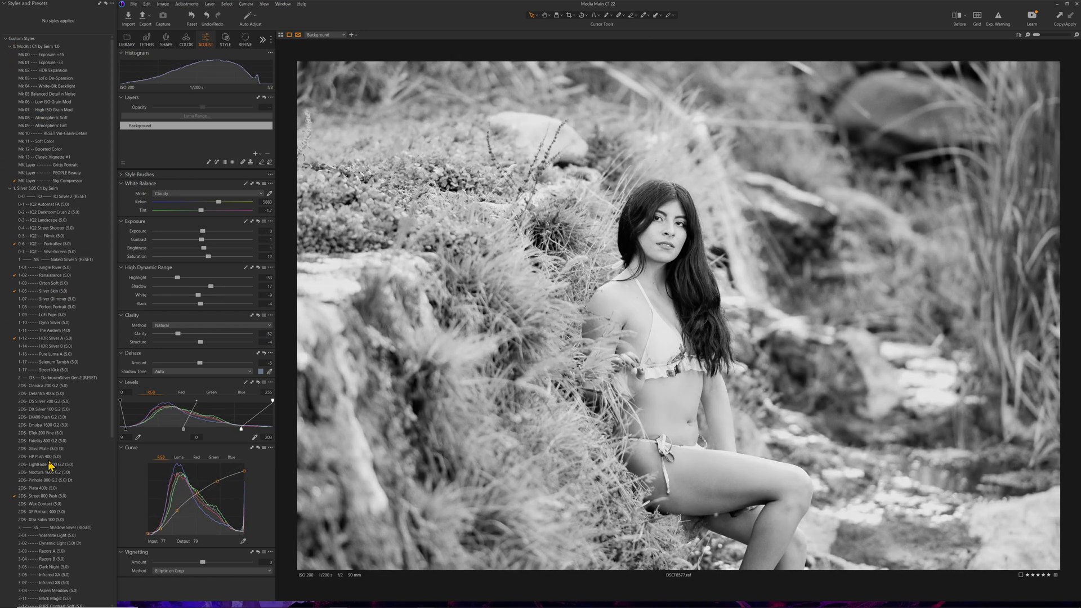
Step: Browse the toning styles, then bring up the Color tools showing the portrait's black-and-white mix
{"action": "scroll", "coordinate": [55, 507], "scroll_direction": "down", "scroll_amount": 2}
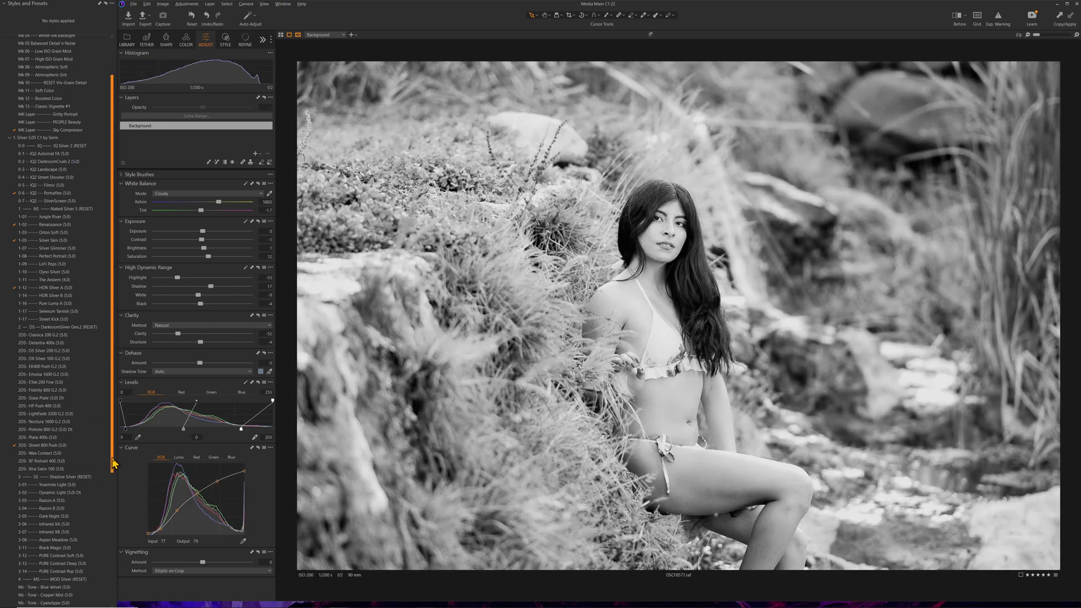
{"action": "left_click_drag", "start_coordinate": [113, 458], "coordinate": [113, 578]}
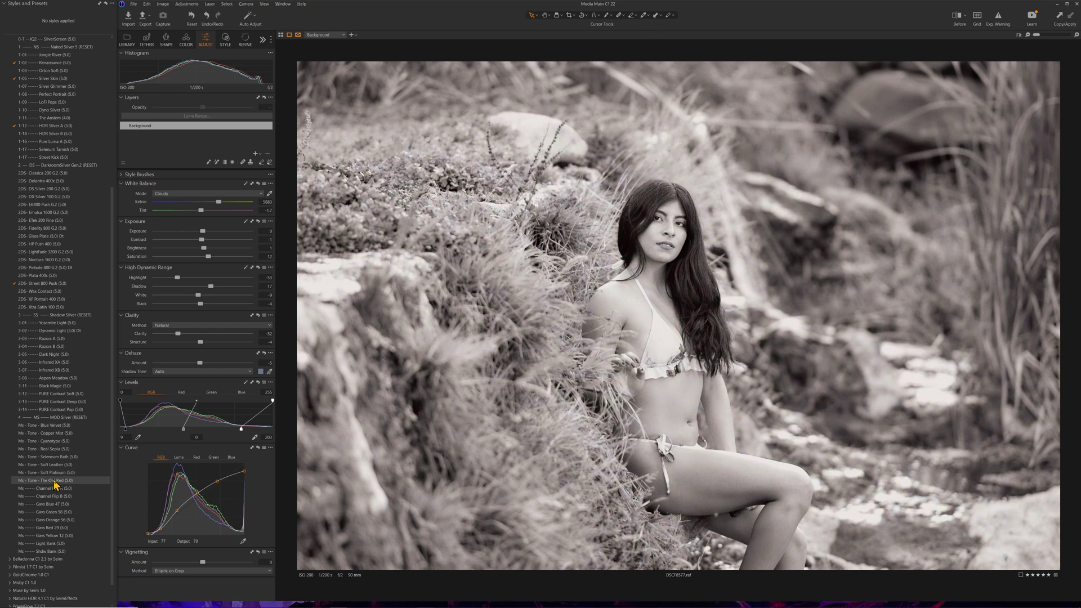
{"action": "key", "text": "ctrl+4"}
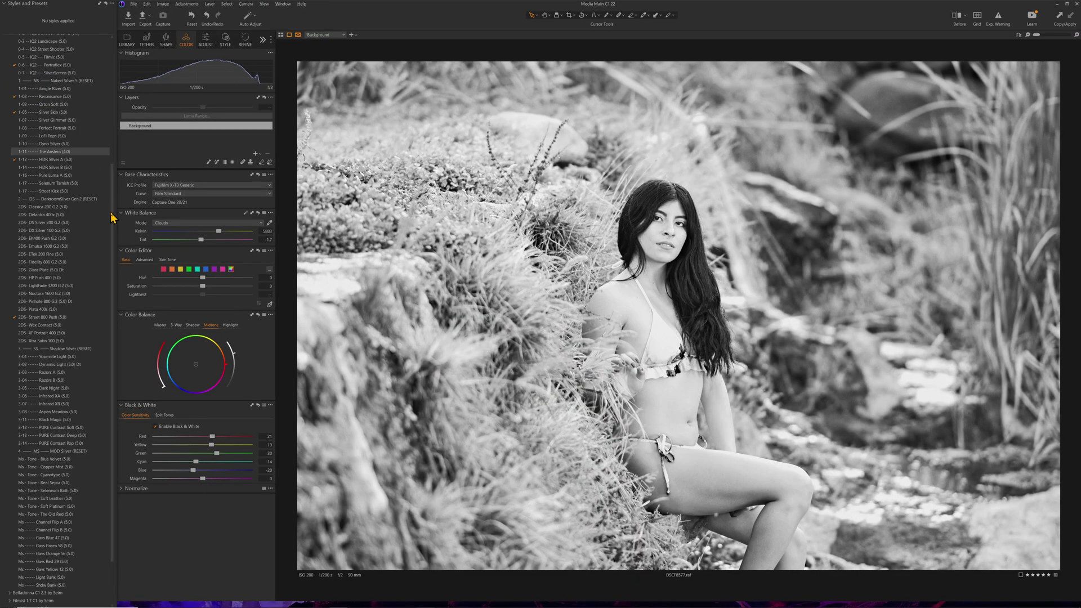
Step: Return to the top of the Styles list for the sharpening and film grain settings
{"action": "scroll", "coordinate": [107, 180], "scroll_direction": "up", "scroll_amount": 9}
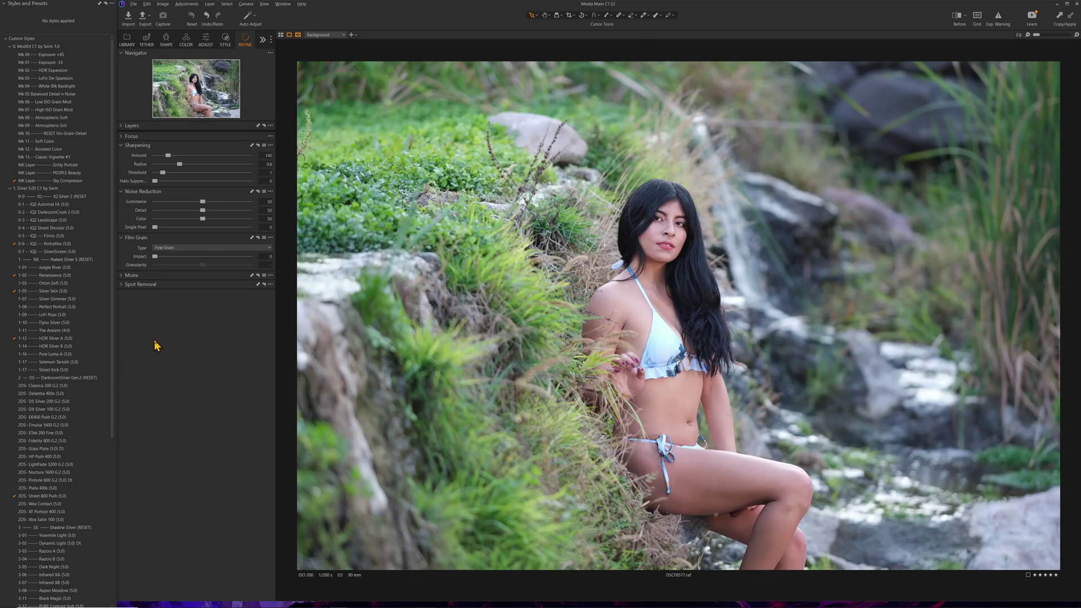
Step: Zoom in to inspect the grain on the face, then fit the whole photo in view
{"action": "scroll", "coordinate": [681, 225], "scroll_direction": "up", "scroll_amount": 3}
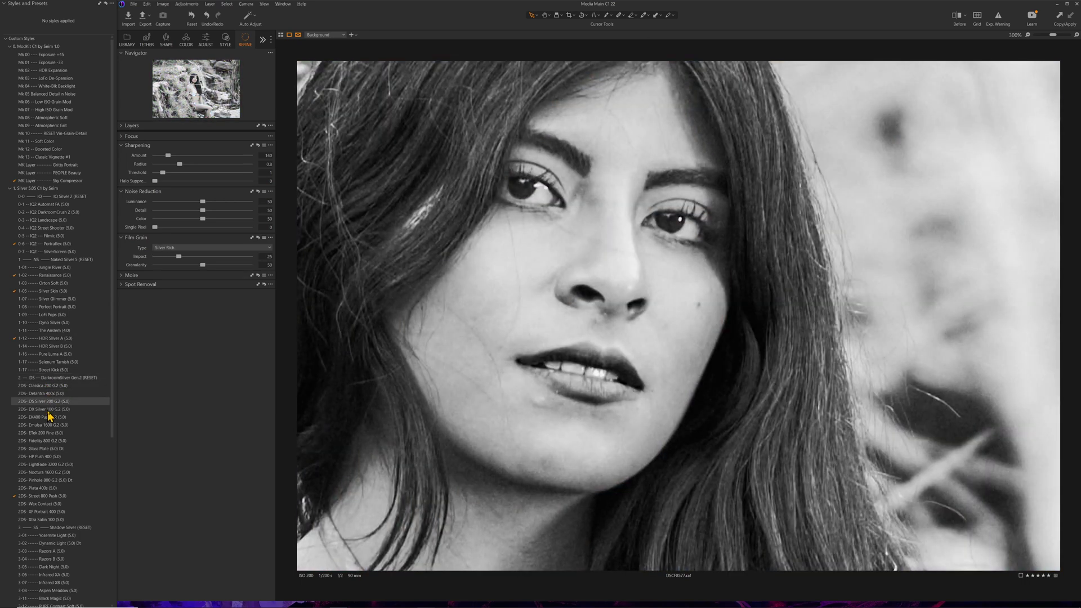
{"action": "scroll", "coordinate": [50, 418], "scroll_direction": "down", "scroll_amount": 1}
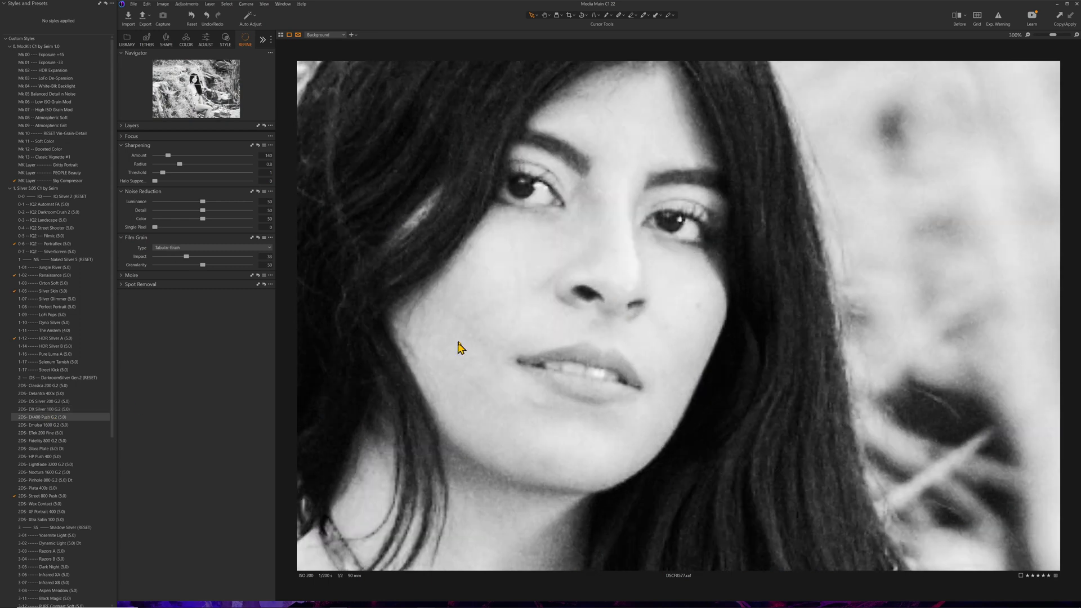
{"action": "scroll", "coordinate": [463, 334], "scroll_direction": "down", "scroll_amount": 3}
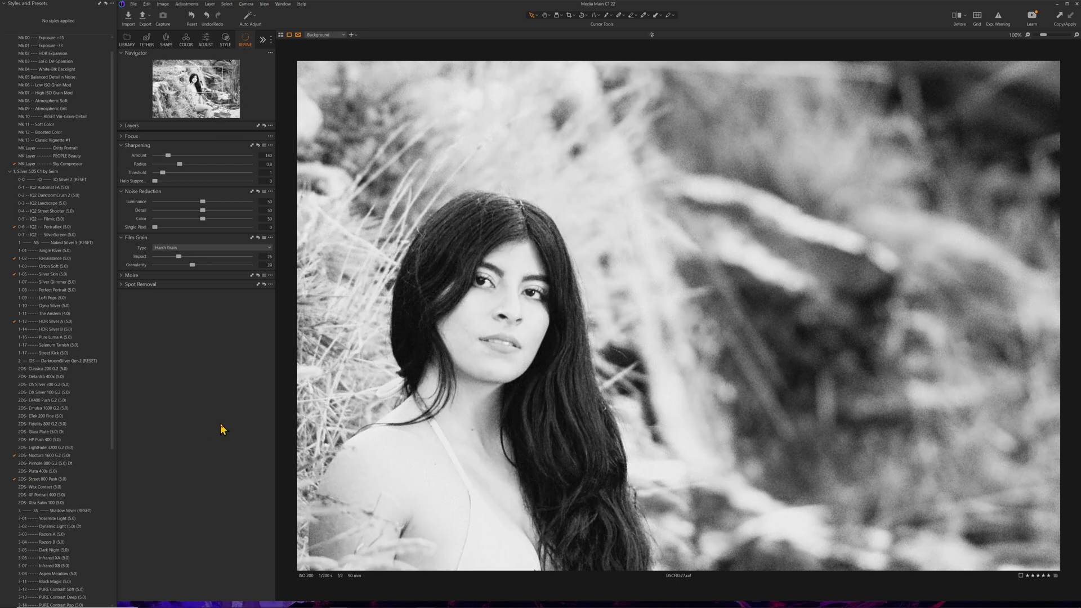
{"action": "key", "text": "ctrl+0"}
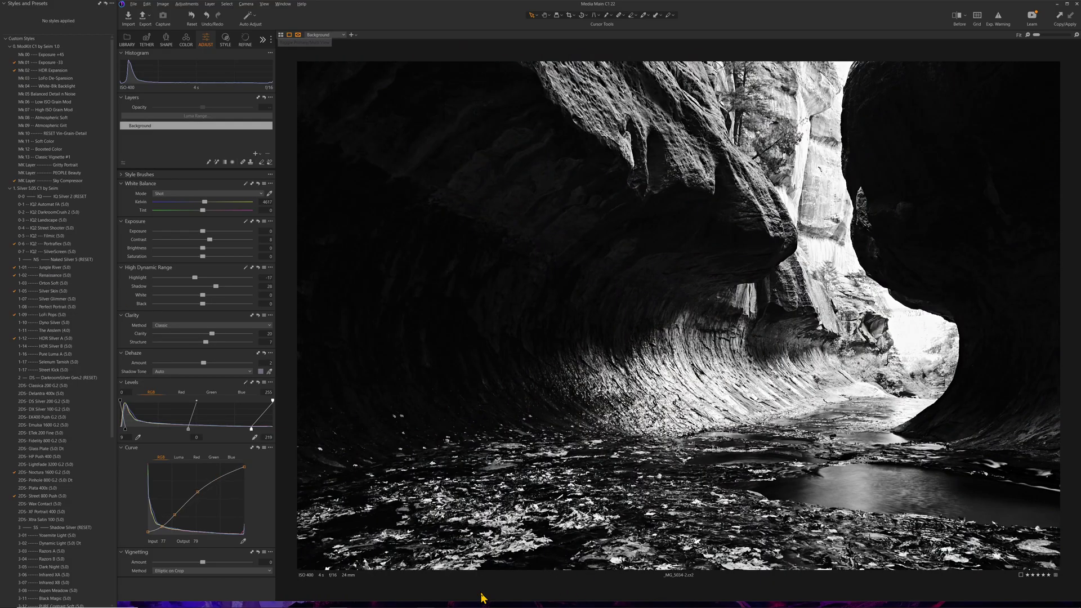
Step: On the red-sweater portrait, try styles 1-05, 1-02 and 1-11, then apply 1-08 Perfect Portrait
{"action": "key", "text": "Right"}
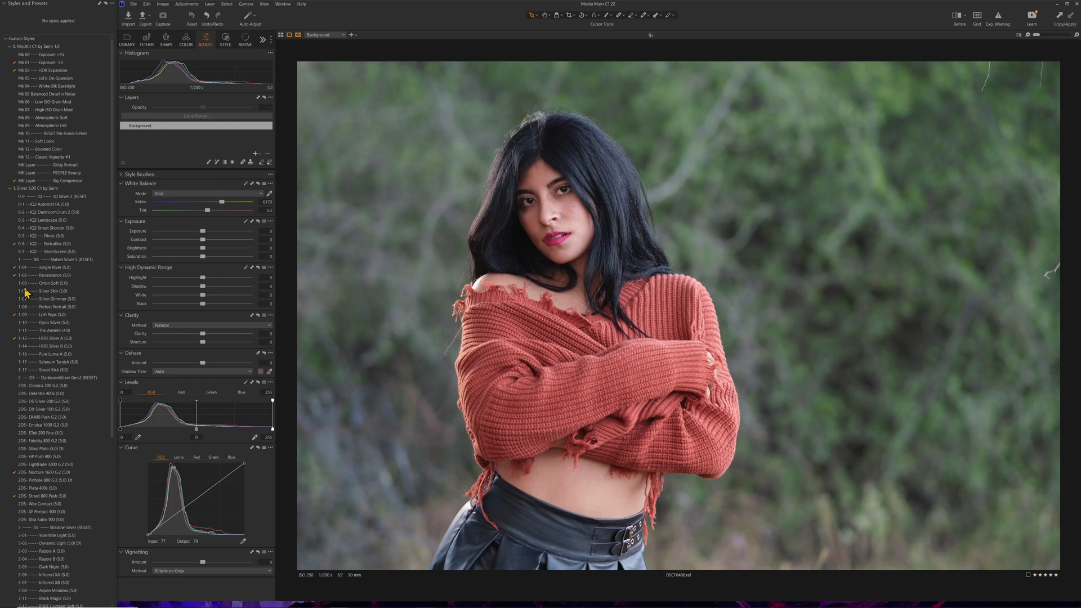
{"action": "left_click", "coordinate": [26, 291]}
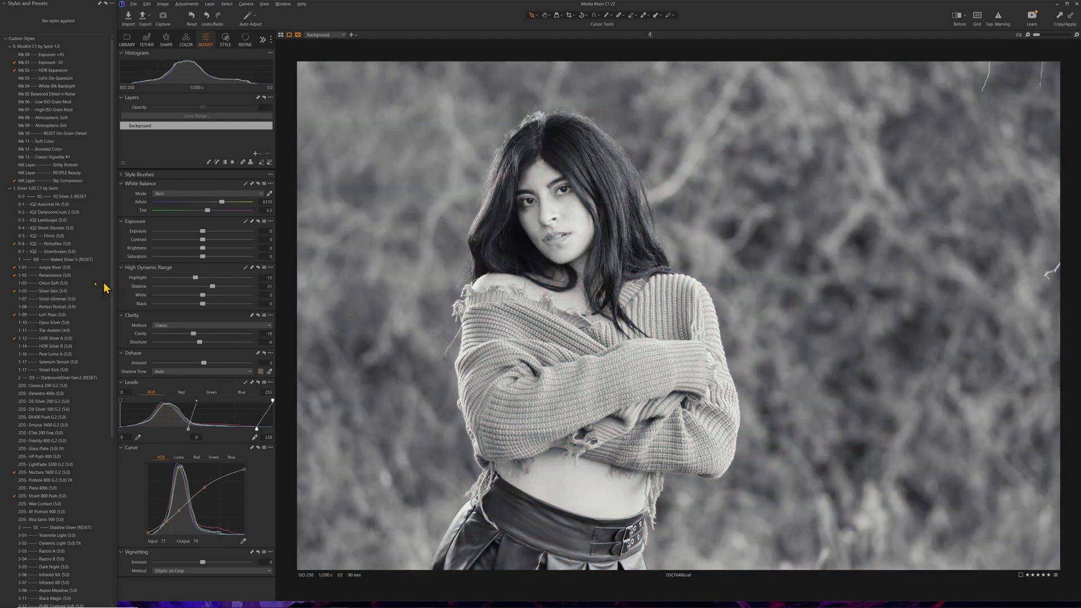
{"action": "left_click", "coordinate": [14, 275]}
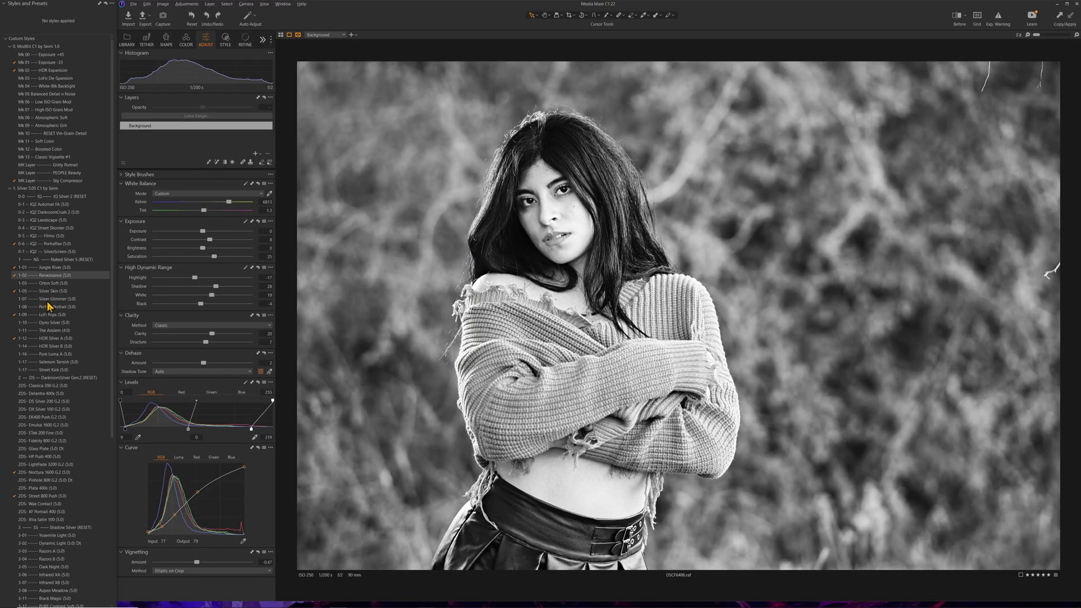
{"action": "left_click", "coordinate": [59, 331]}
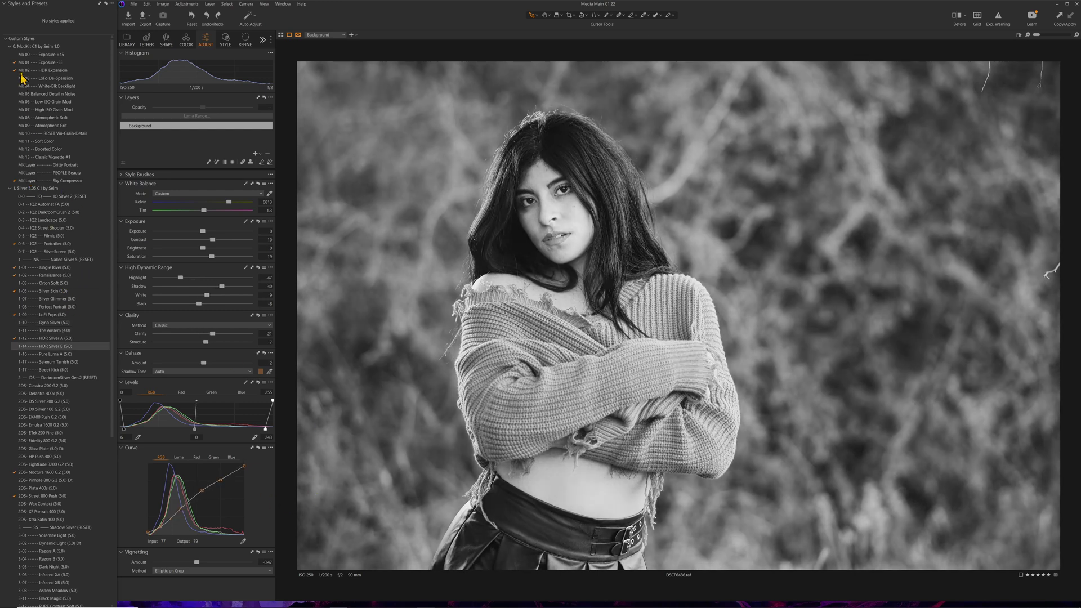
{"action": "left_click", "coordinate": [42, 197]}
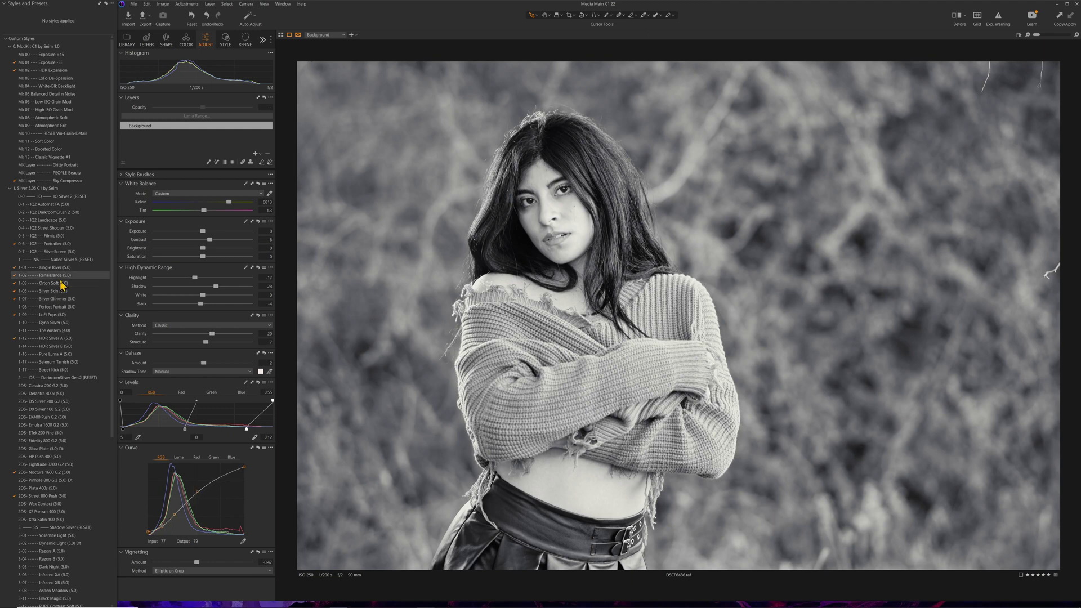
{"action": "left_click", "coordinate": [48, 307]}
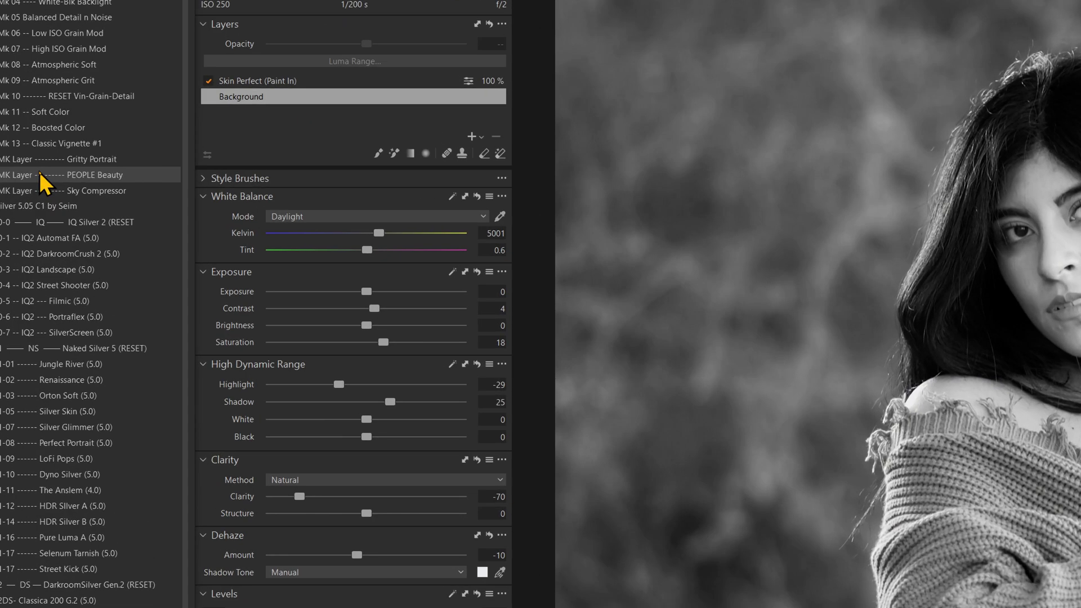
Step: Add the PEOPLE Beauty layer style and ready the Skin Perfect (Paint In) layer's mask brush
{"action": "left_click", "coordinate": [39, 175]}
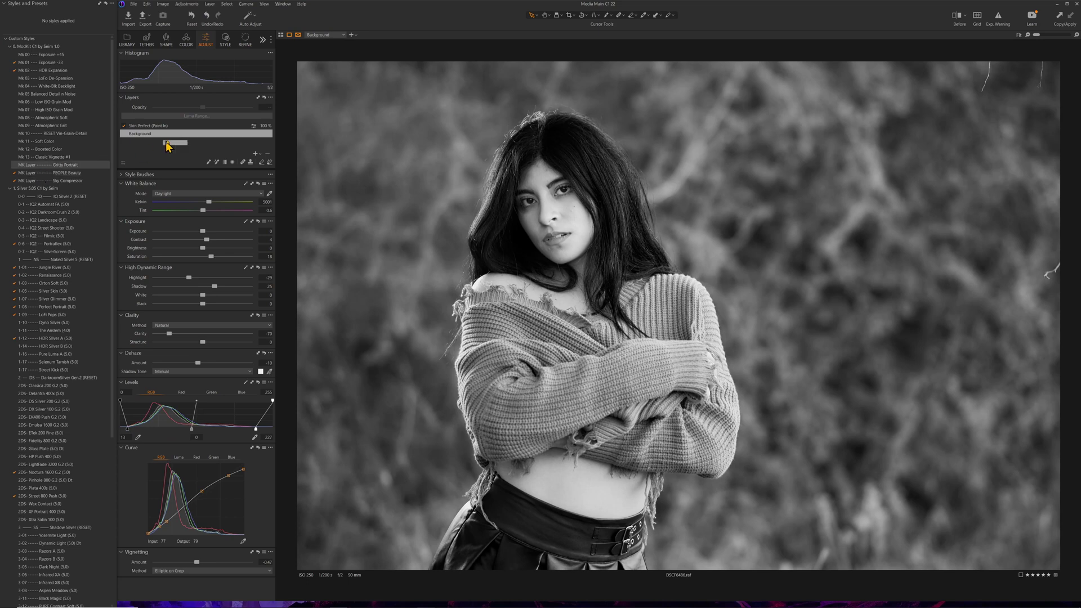
{"action": "left_click", "coordinate": [197, 126]}
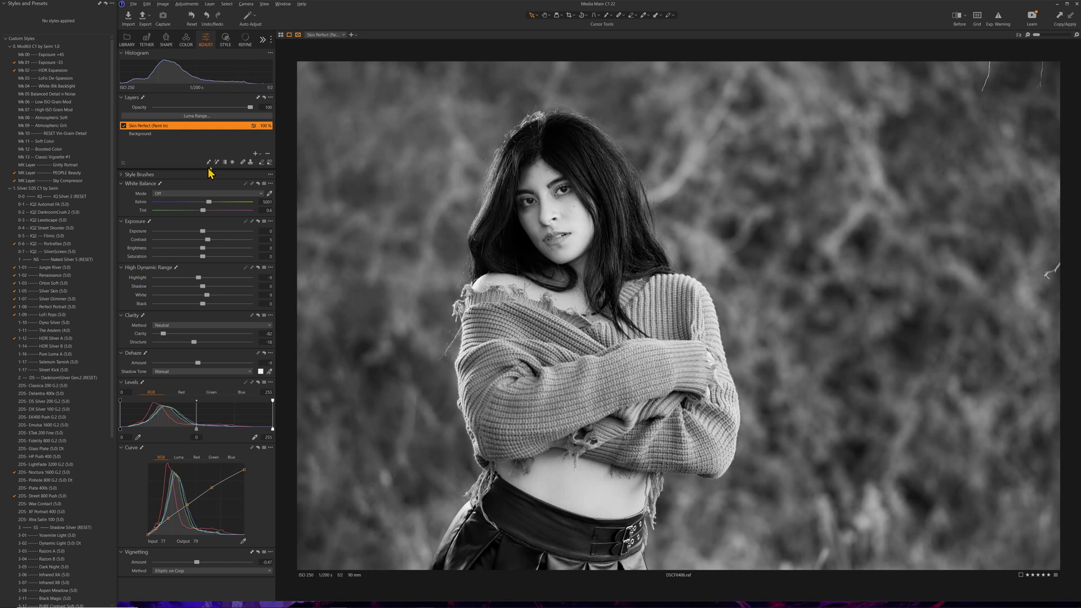
{"action": "left_click", "coordinate": [209, 162]}
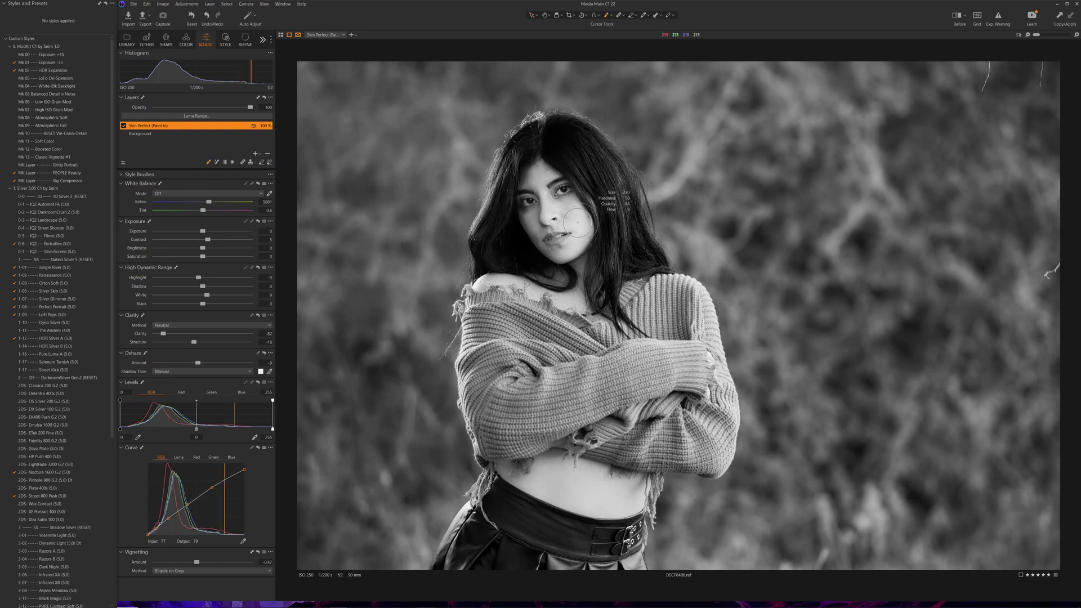
Step: Paint the skin mask over her cheek, left shoulder and whole bare midriff
{"action": "mouse_move", "coordinate": [580, 207]}
{"action": "left_mouse_down"}
{"action": "mouse_move", "coordinate": [584, 257]}
{"action": "mouse_move", "coordinate": [552, 266]}
{"action": "mouse_move", "coordinate": [526, 249]}
{"action": "mouse_move", "coordinate": [518, 224]}
{"action": "mouse_move", "coordinate": [556, 213]}
{"action": "left_mouse_up"}
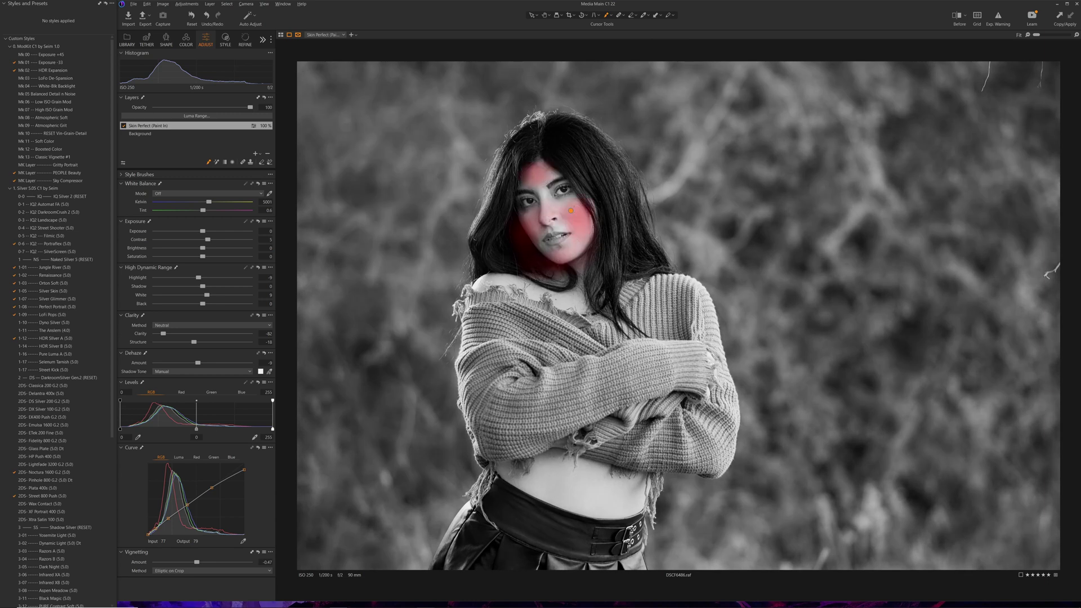
{"action": "left_click_drag", "start_coordinate": [474, 279], "coordinate": [562, 286]}
{"action": "left_click_drag", "start_coordinate": [569, 489], "coordinate": [500, 463]}
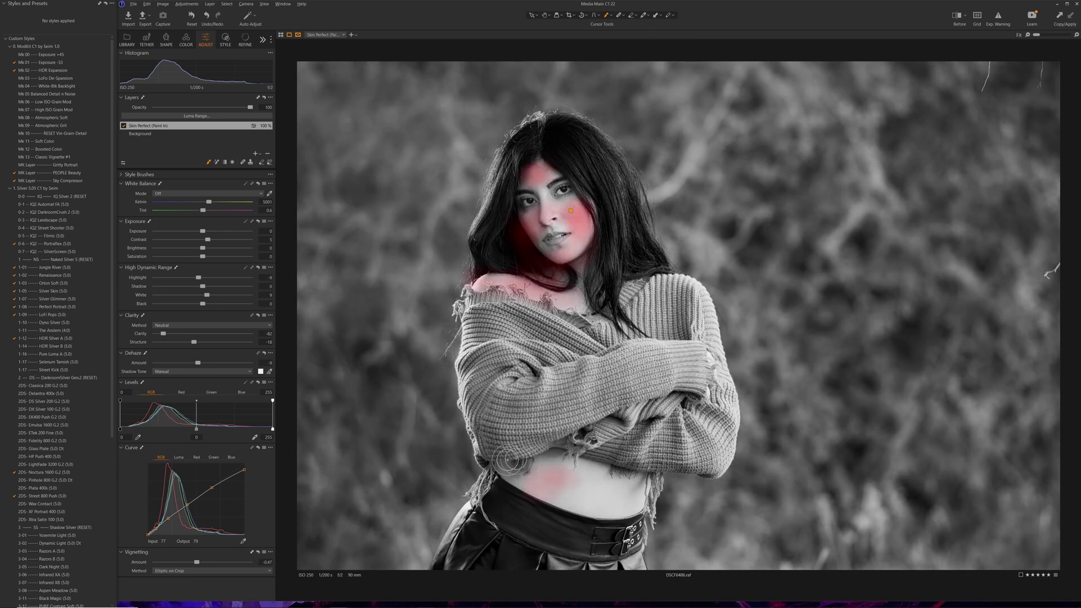
{"action": "mouse_move", "coordinate": [568, 469]}
{"action": "left_mouse_down"}
{"action": "mouse_move", "coordinate": [651, 513]}
{"action": "mouse_move", "coordinate": [570, 500]}
{"action": "mouse_move", "coordinate": [632, 469]}
{"action": "mouse_move", "coordinate": [547, 469]}
{"action": "left_mouse_up"}
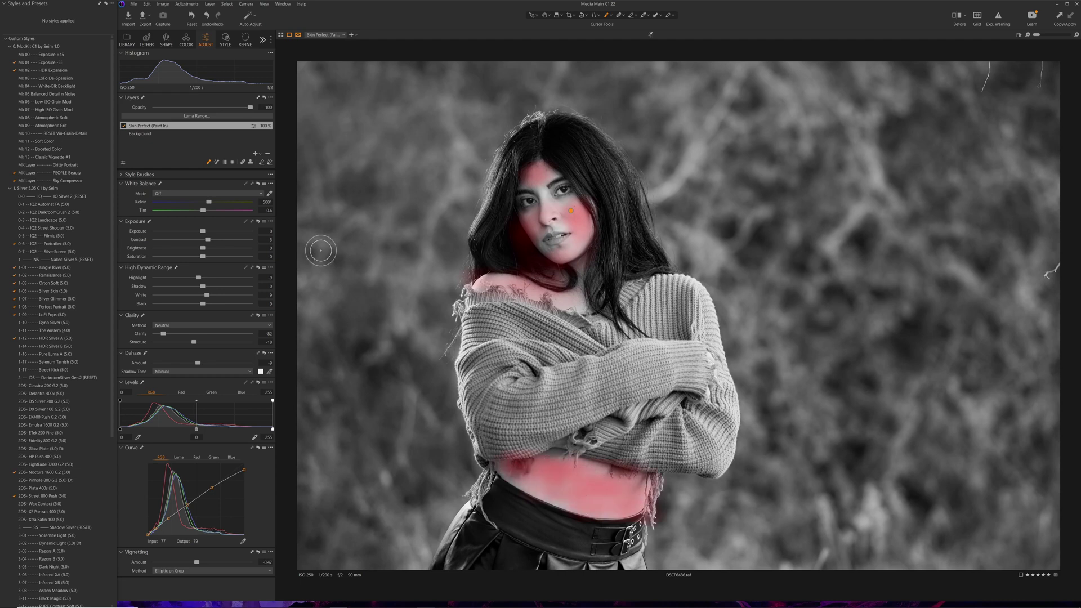
Step: Hide the red mask overlay and lower the skin layer's exposure to 0.02
{"action": "left_click", "coordinate": [203, 232]}
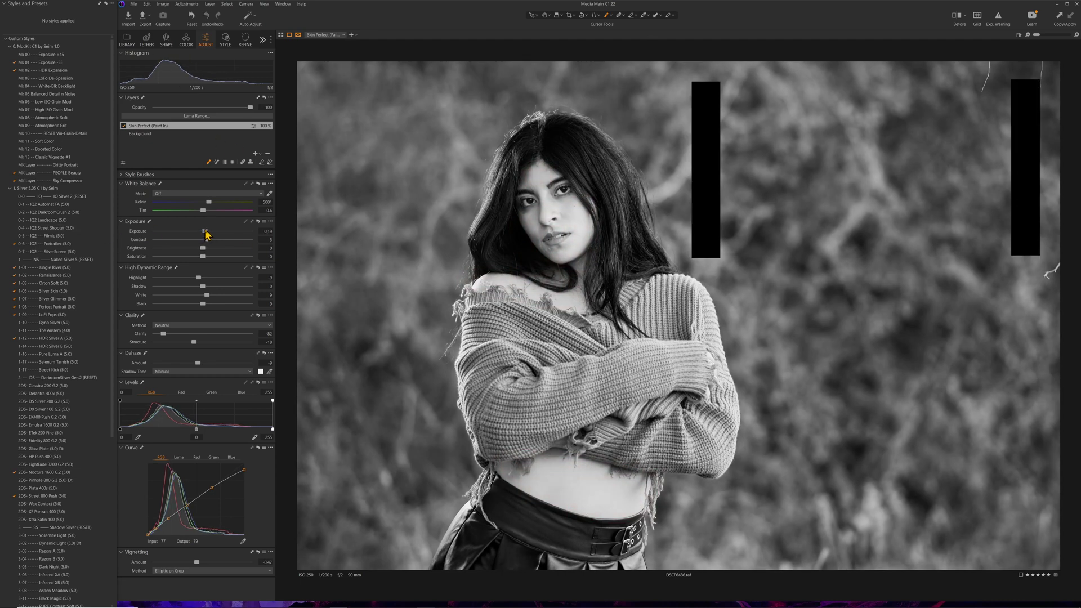
{"action": "left_click_drag", "start_coordinate": [211, 232], "coordinate": [204, 238]}
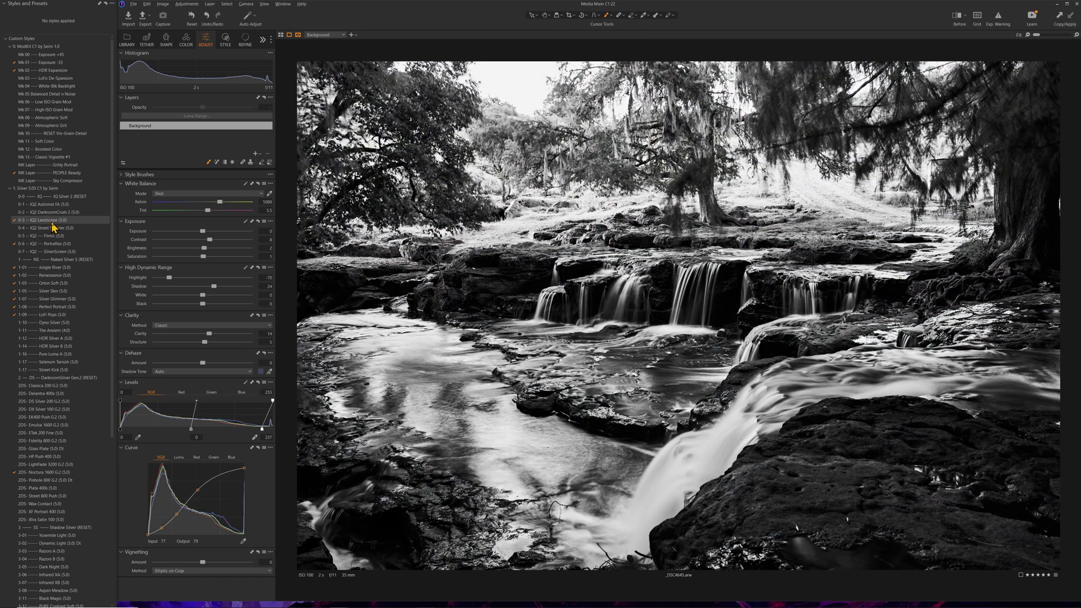
Step: Apply 0-3 IQ2 Landscape, raise HDR Shadow from 24 to 30, and set Exposure to -0.02
{"action": "left_click", "coordinate": [57, 222]}
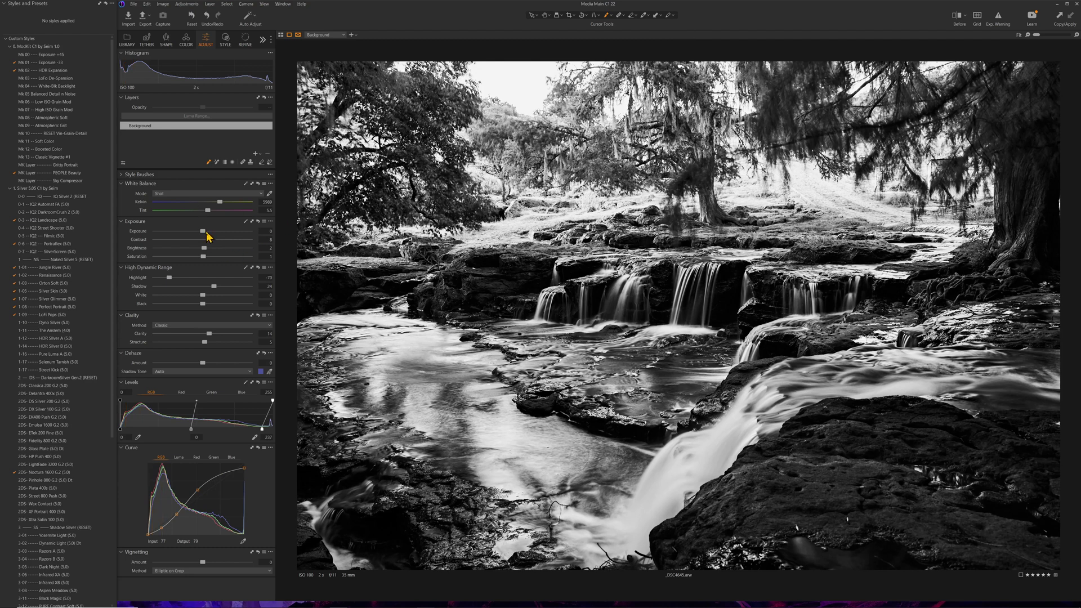
{"action": "left_click_drag", "start_coordinate": [216, 289], "coordinate": [220, 290]}
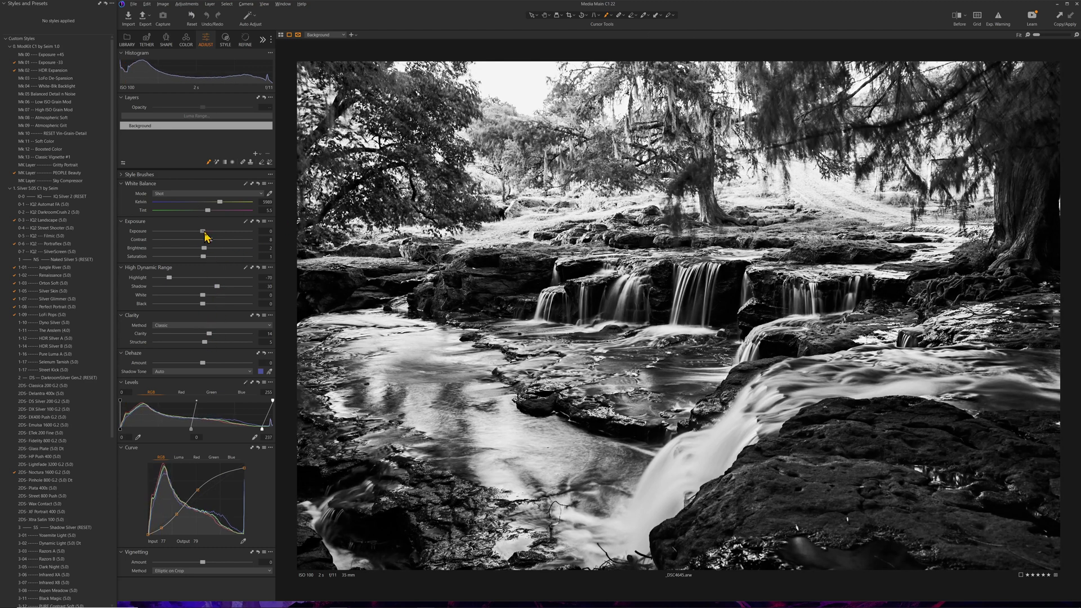
{"action": "left_click_drag", "start_coordinate": [205, 232], "coordinate": [203, 232]}
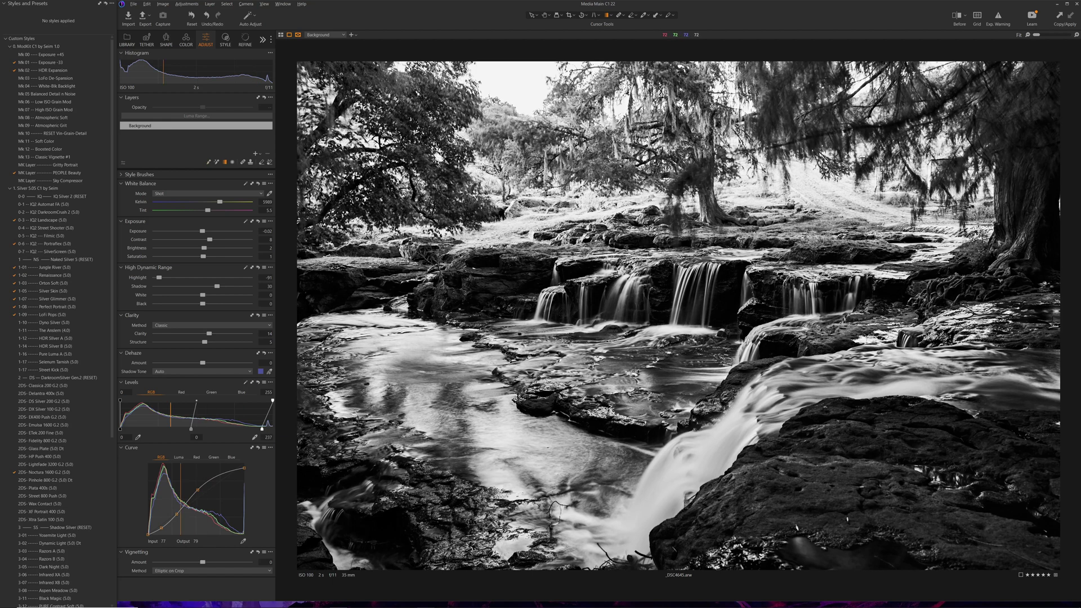
Step: Add a linear gradient layer over the top half with Exposure -0.48 and Highlight -35
{"action": "left_click_drag", "start_coordinate": [687, 193], "coordinate": [685, 289]}
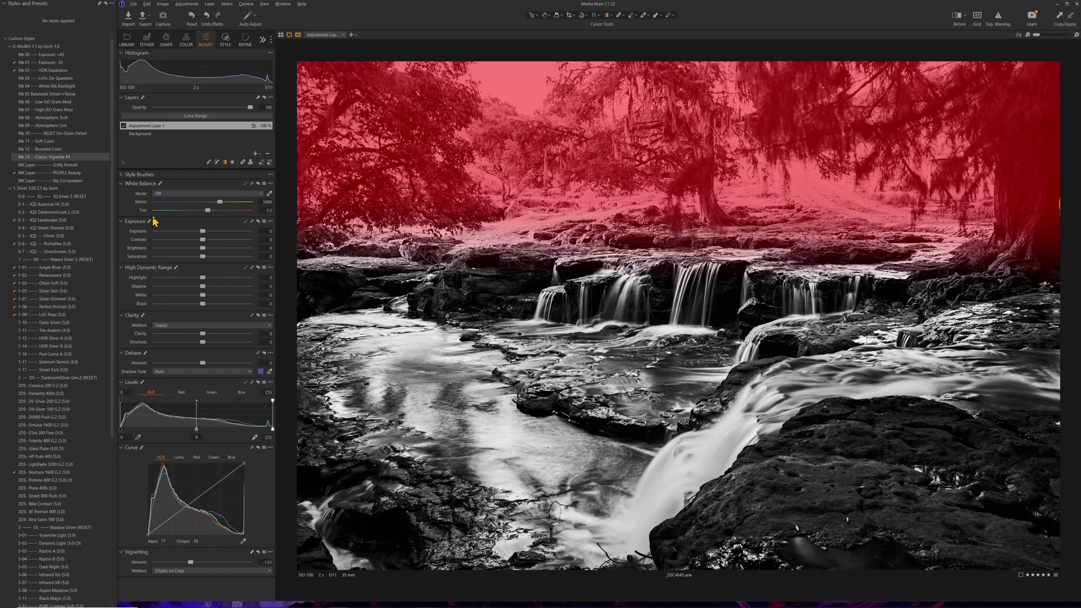
{"action": "left_click_drag", "start_coordinate": [203, 231], "coordinate": [197, 233]}
{"action": "left_click_drag", "start_coordinate": [198, 278], "coordinate": [187, 279]}
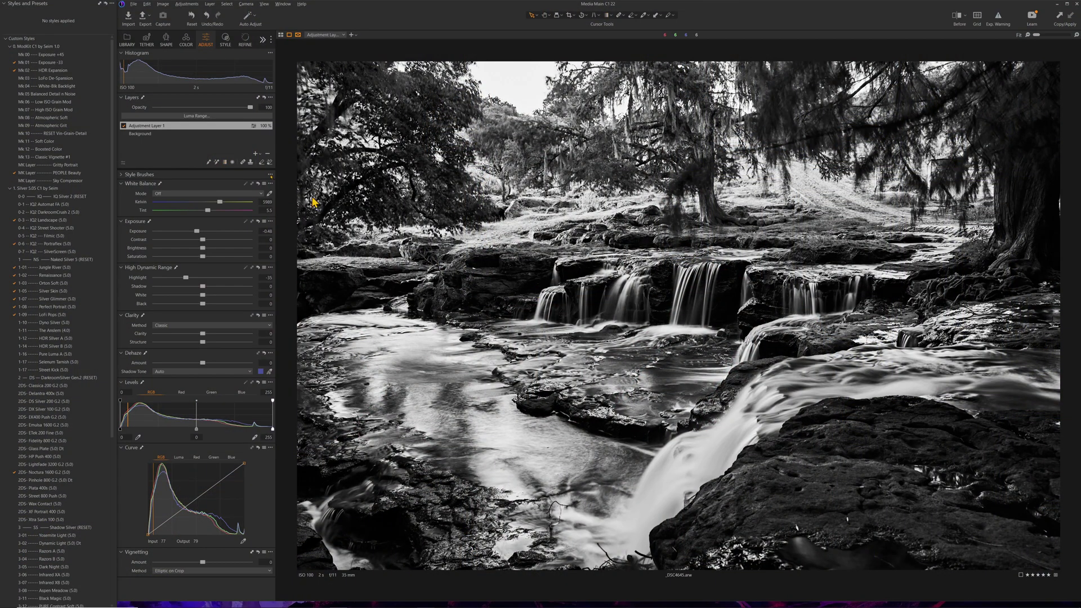
Step: Try White-Blk Backlight, settle on HDR Silver A, then retune the top layer's Kelvin and saturation
{"action": "left_click", "coordinate": [51, 87]}
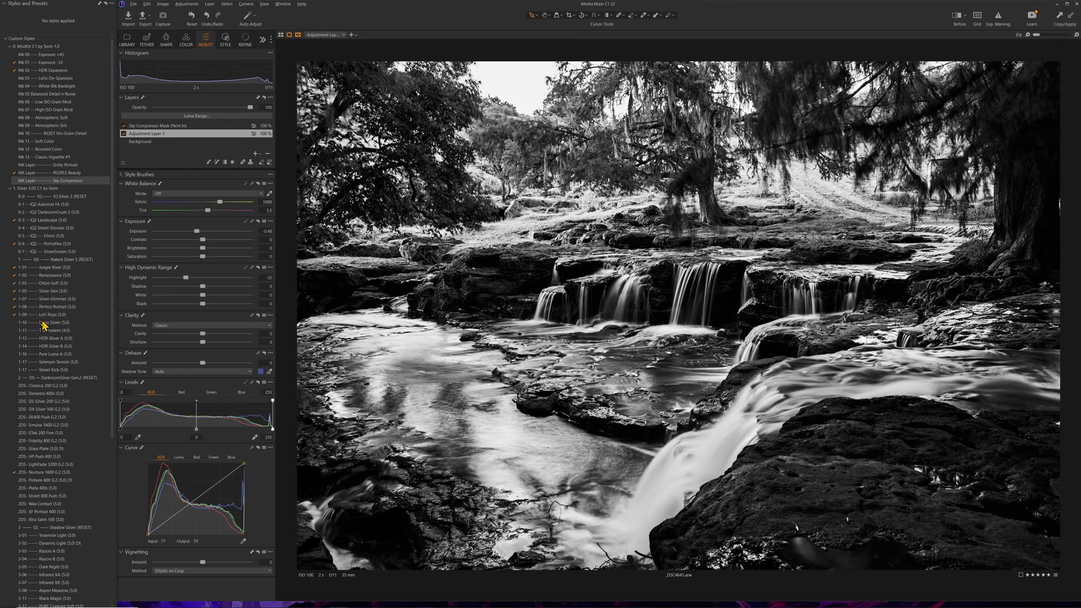
{"action": "left_click", "coordinate": [43, 338]}
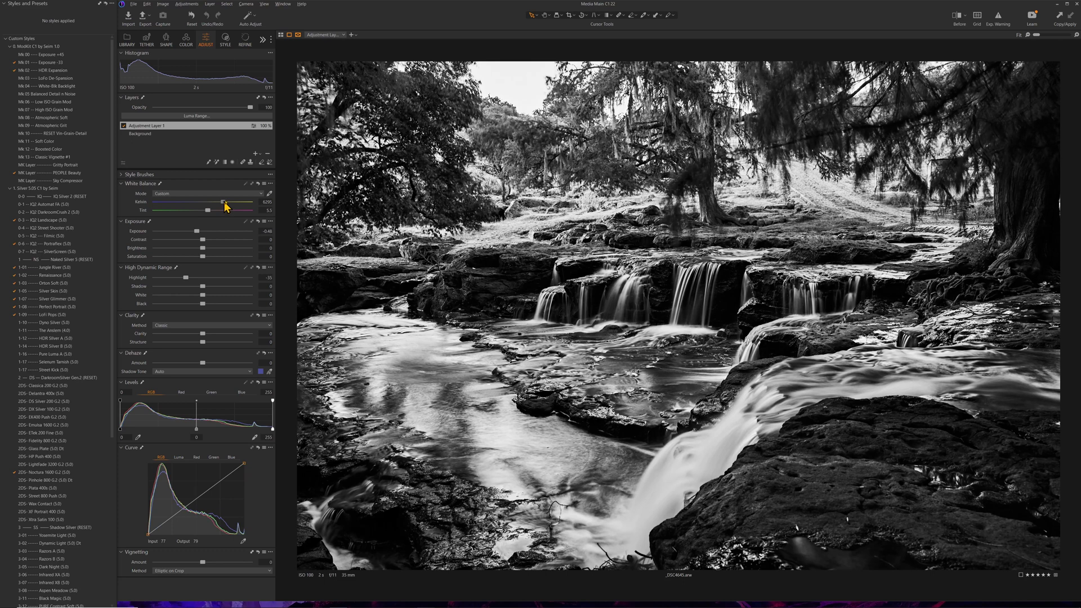
{"action": "left_click_drag", "start_coordinate": [225, 206], "coordinate": [206, 216]}
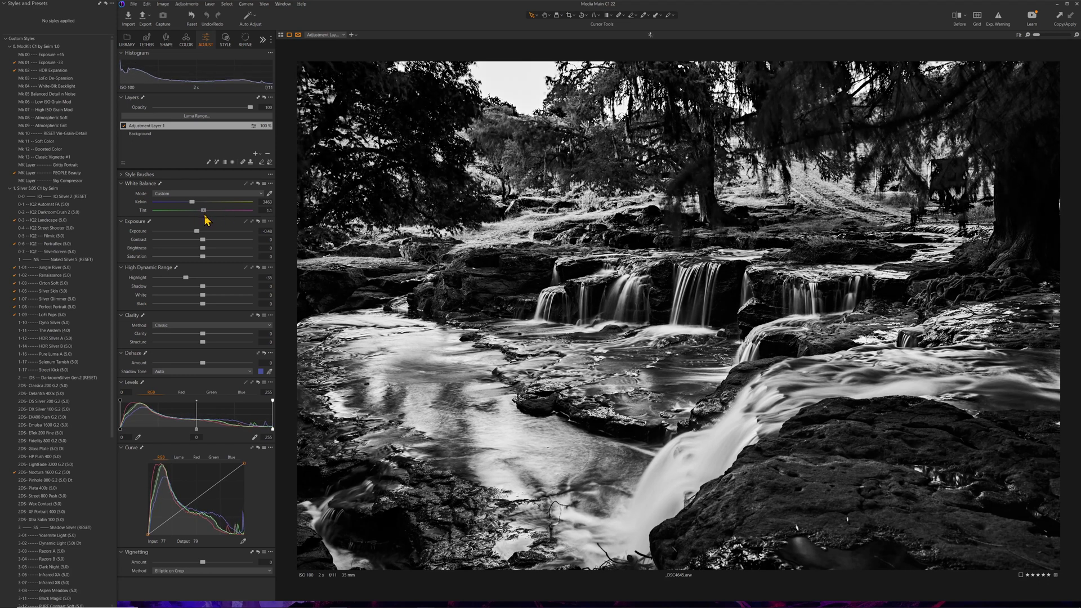
{"action": "mouse_move", "coordinate": [202, 258]}
{"action": "left_mouse_down"}
{"action": "mouse_move", "coordinate": [243, 260]}
{"action": "mouse_move", "coordinate": [166, 271]}
{"action": "mouse_move", "coordinate": [228, 268]}
{"action": "mouse_move", "coordinate": [175, 269]}
{"action": "mouse_move", "coordinate": [215, 268]}
{"action": "left_mouse_up"}
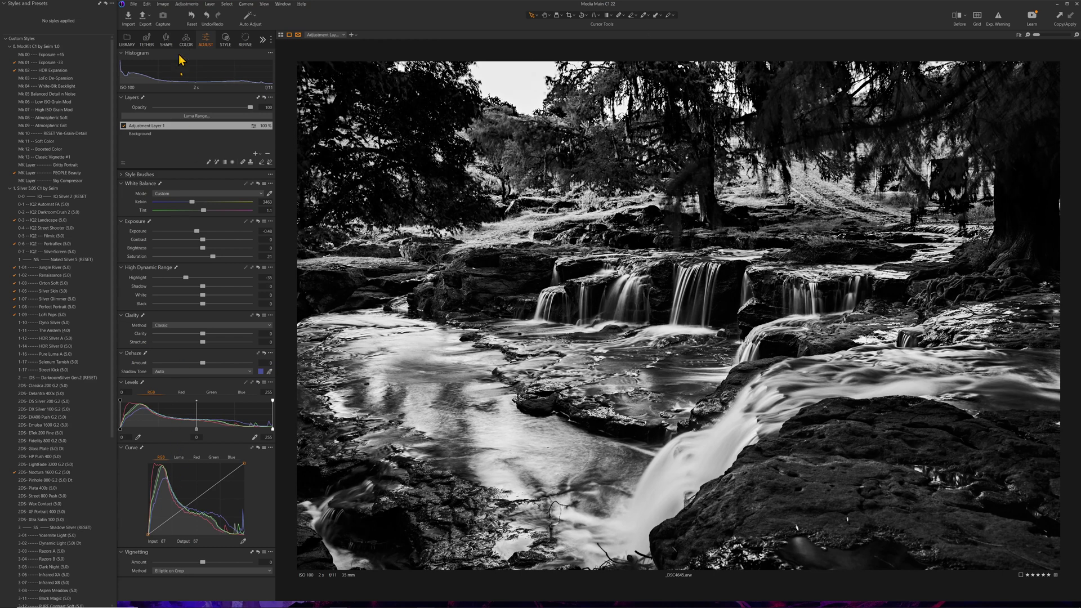
Step: Show the Color tools with the waterfall's Black & White mix and scroll Styles to Ms - Tone
{"action": "key", "text": "ctrl+alt+c"}
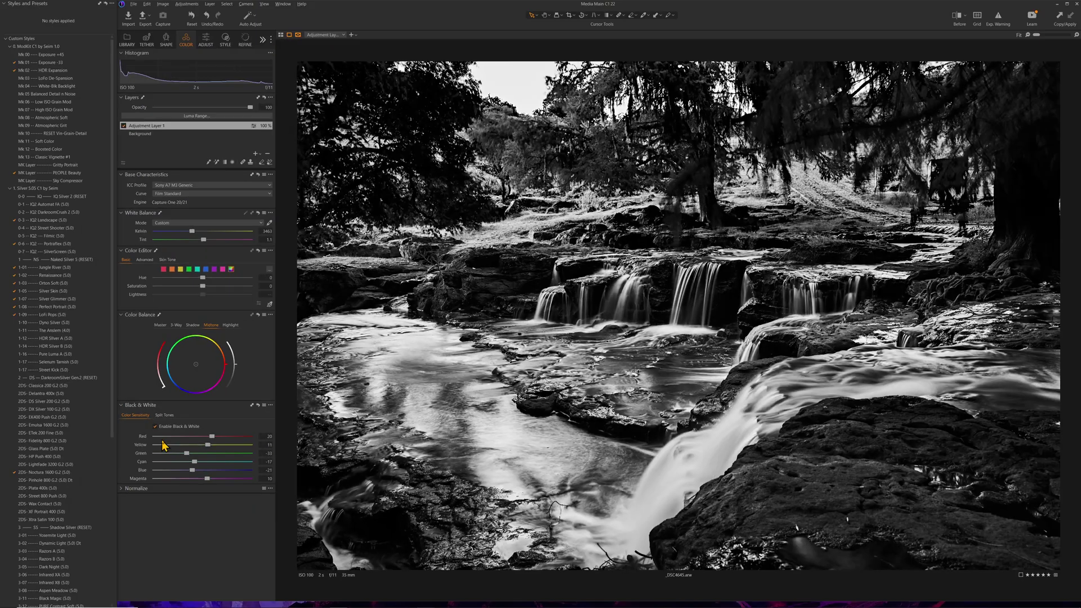
{"action": "scroll", "coordinate": [19, 472], "scroll_direction": "down", "scroll_amount": 5}
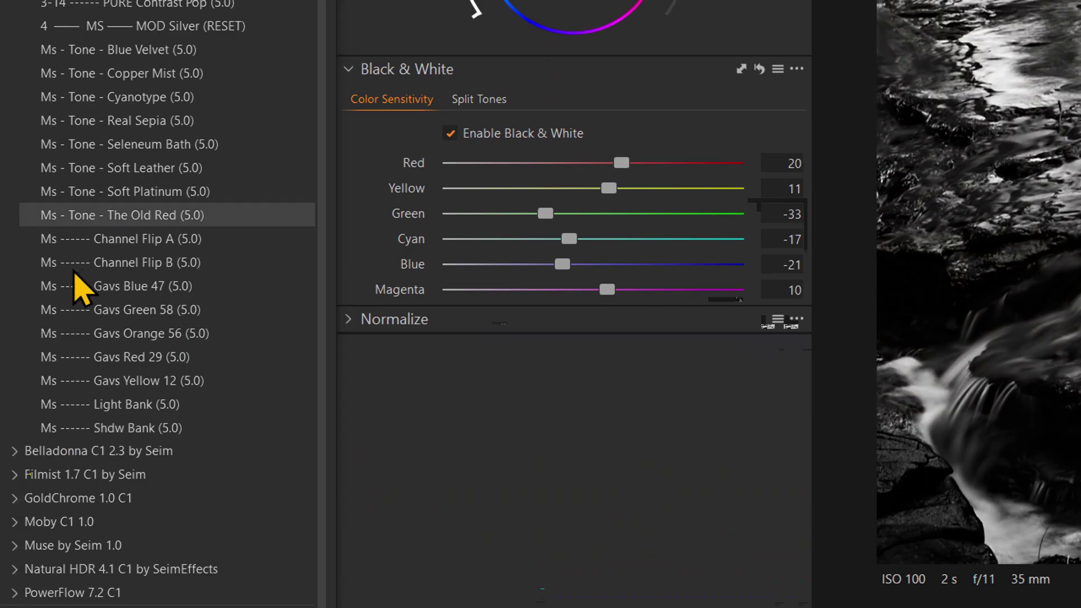